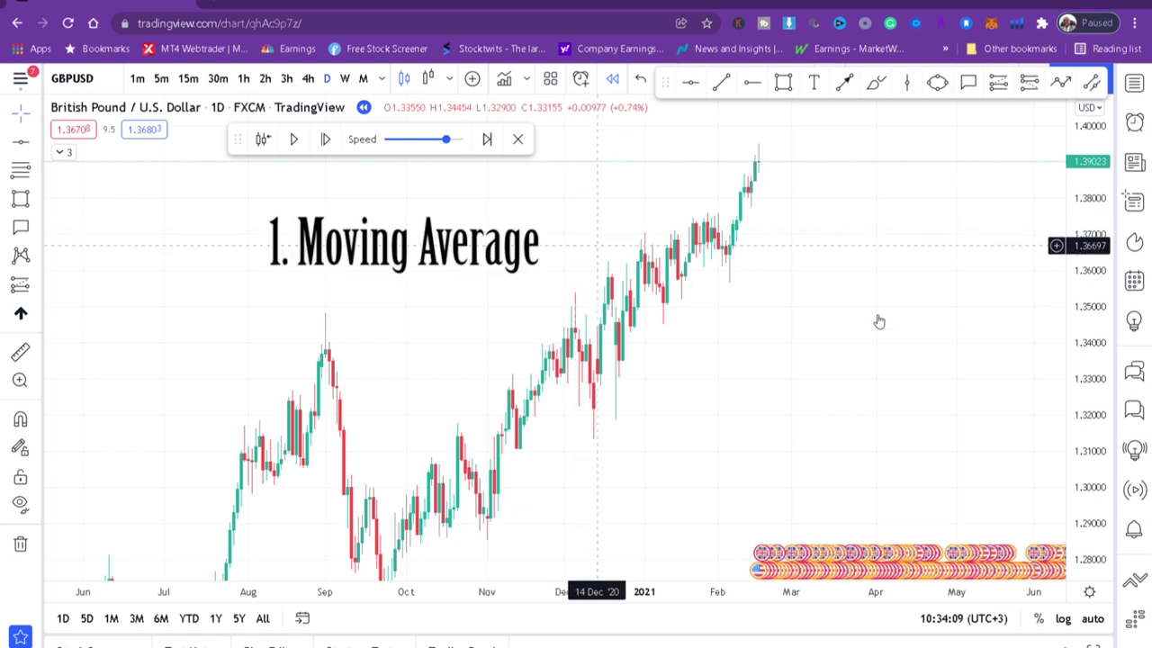
# Expand the indicator legend on the GBPUSD daily chart and show the hidden EMA 200.
pyautogui.moveTo(1084, 207); pyautogui.dragTo(1084, 216)
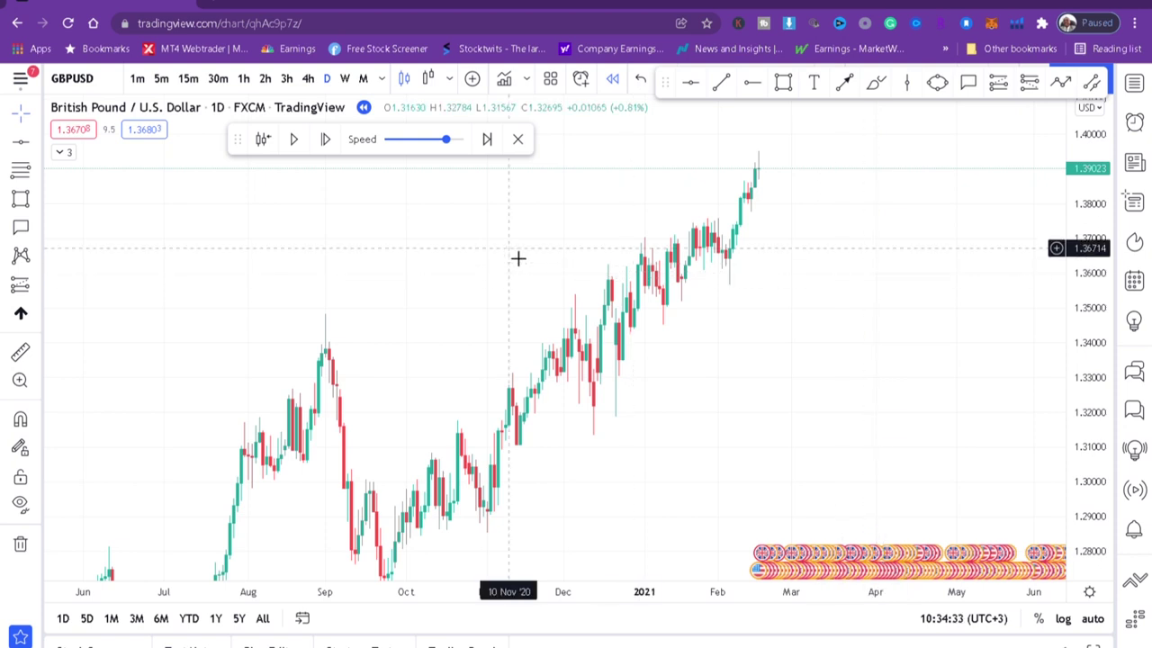
pyautogui.moveTo(833, 360); pyautogui.dragTo(838, 355)
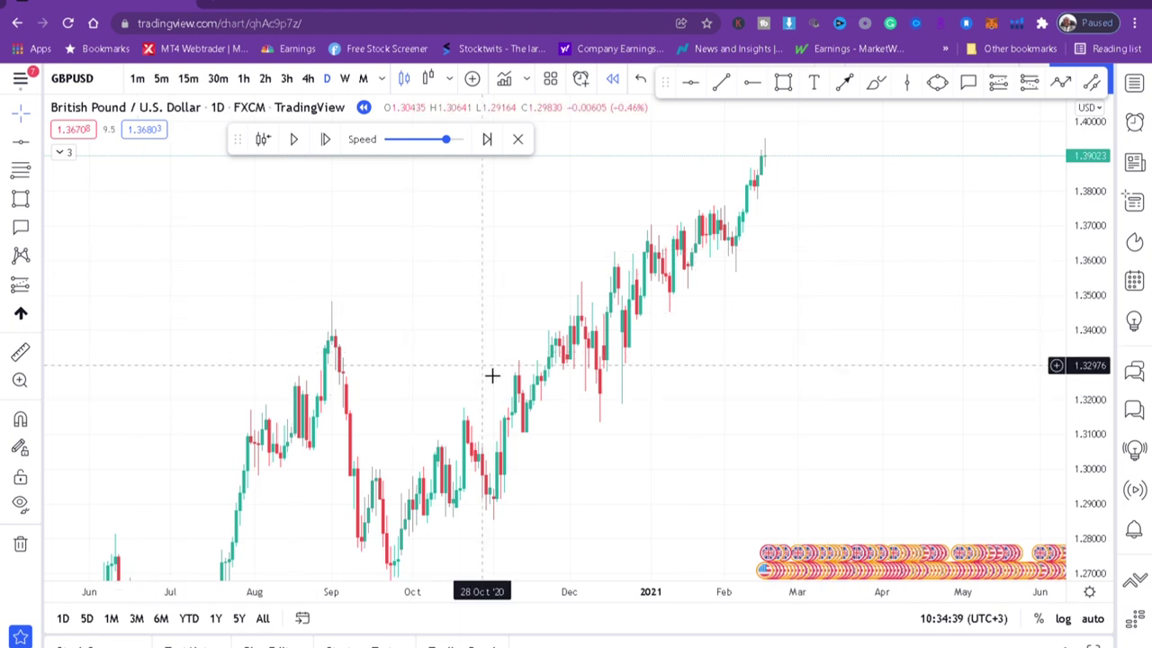
pyautogui.click(58, 155)
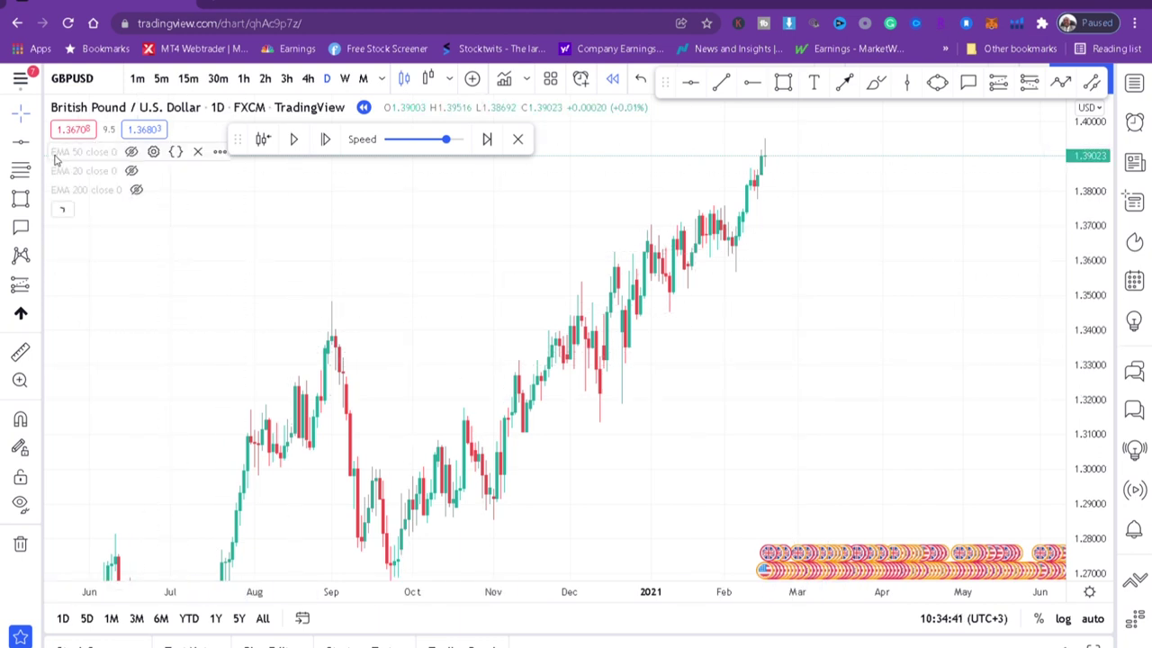
pyautogui.click(138, 191)
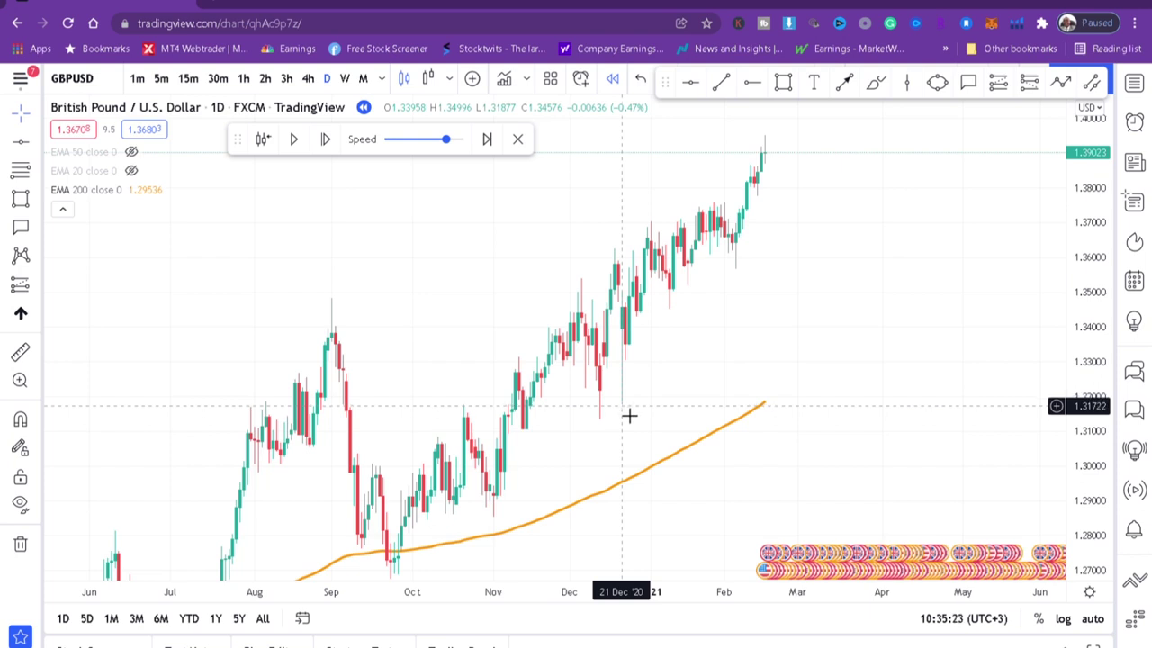
# Check the EMA 200 on the weekly and monthly charts, and place a horizontal line at its monthly endpoint near 1.474.
pyautogui.click(352, 83)
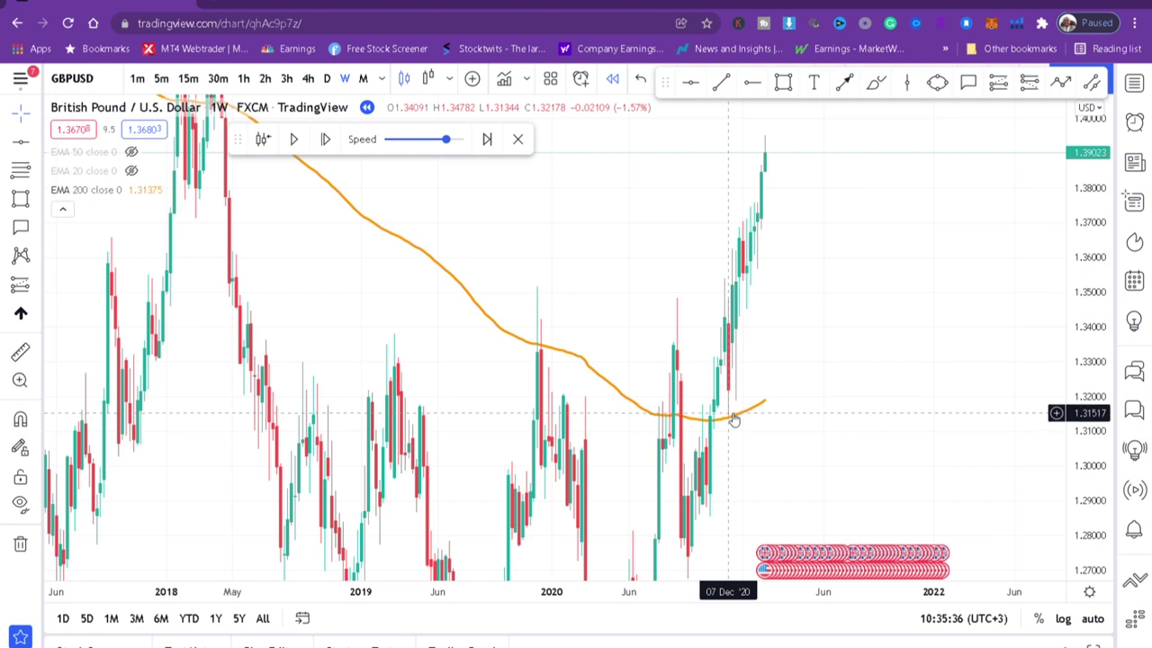
pyautogui.click(365, 80)
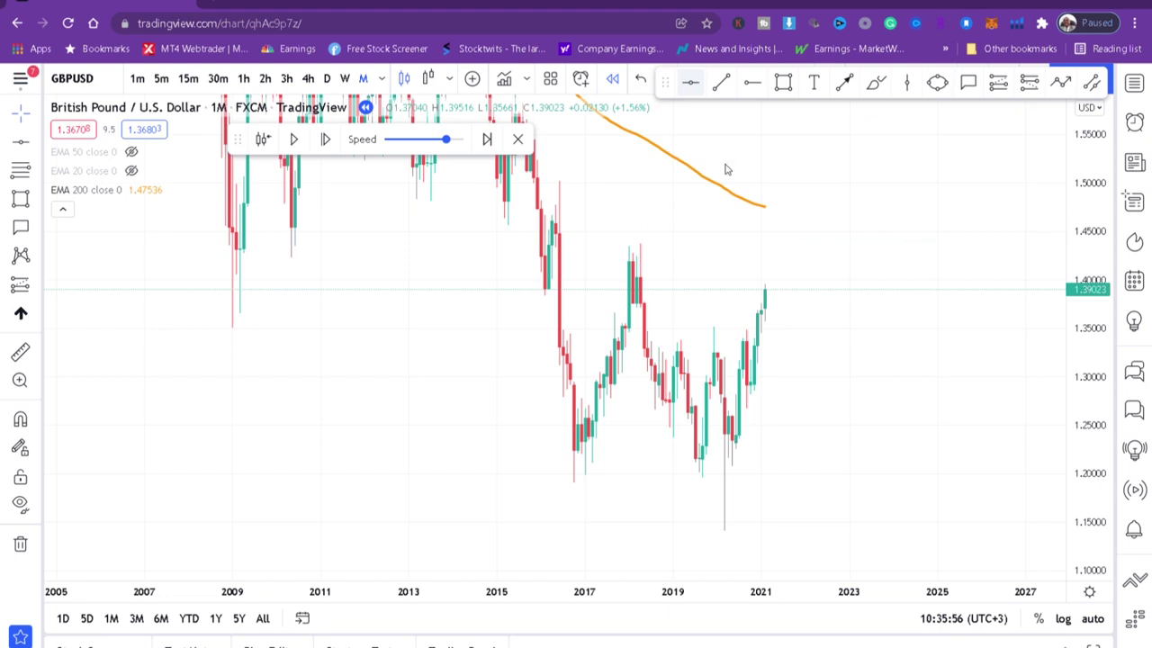
pyautogui.click(779, 215)
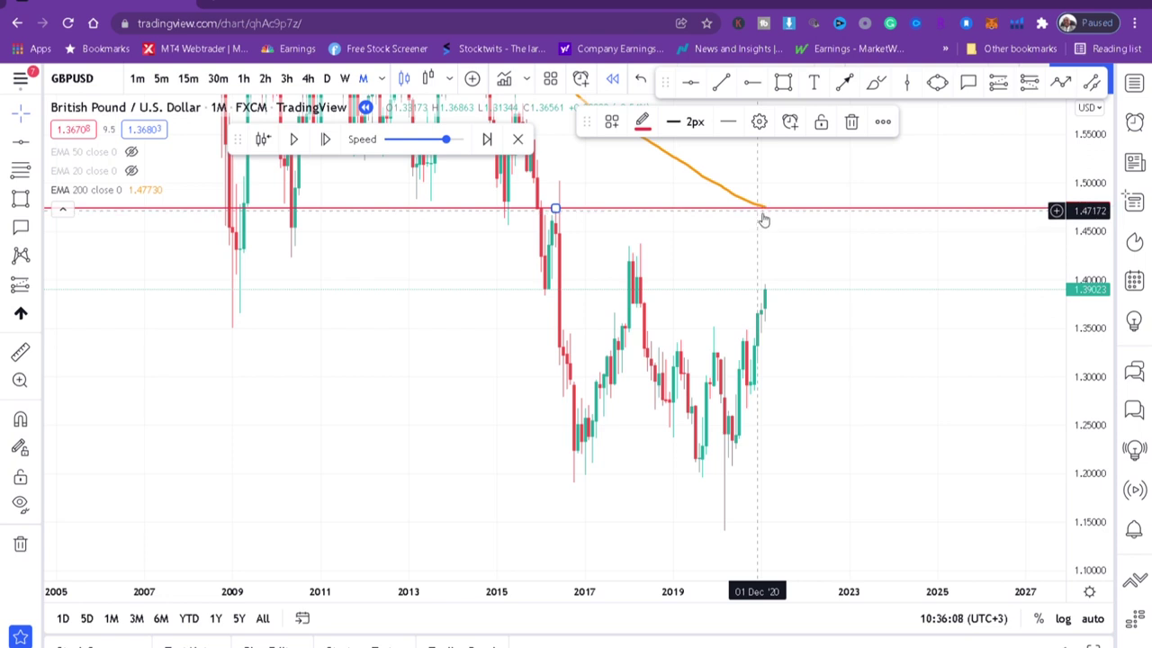
# Return the chart to the daily timeframe, enlarge the price action, and show the EMA 50.
pyautogui.click(324, 79)
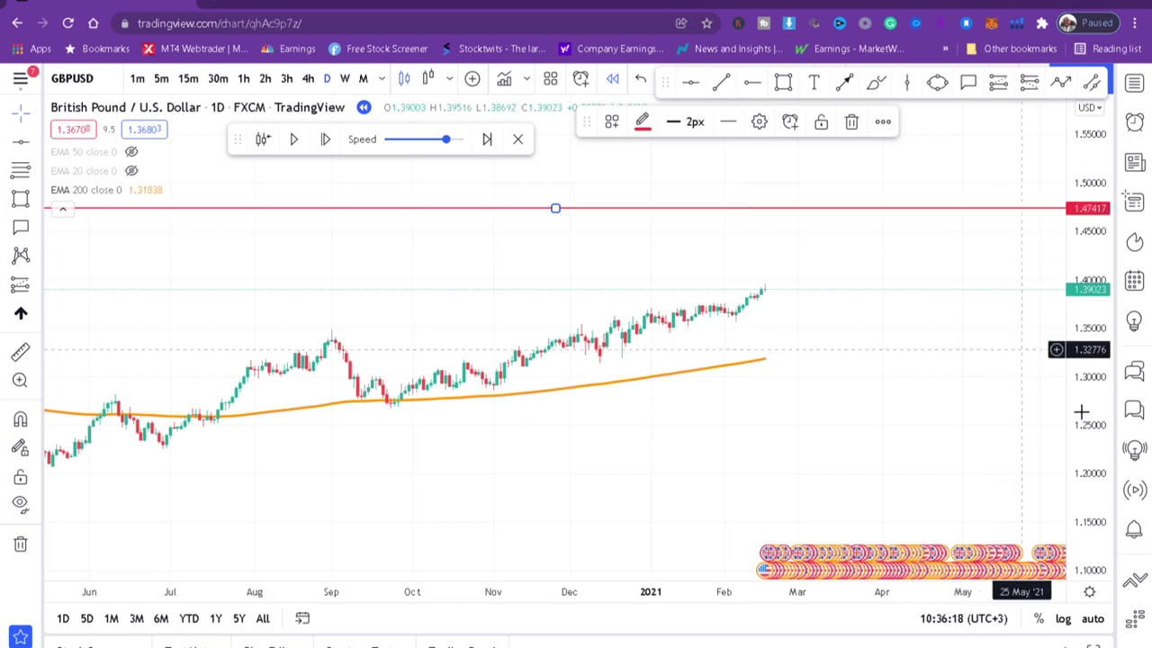
pyautogui.moveTo(1092, 415); pyautogui.dragTo(1069, 195)
pyautogui.scroll(-3, 850, 391)
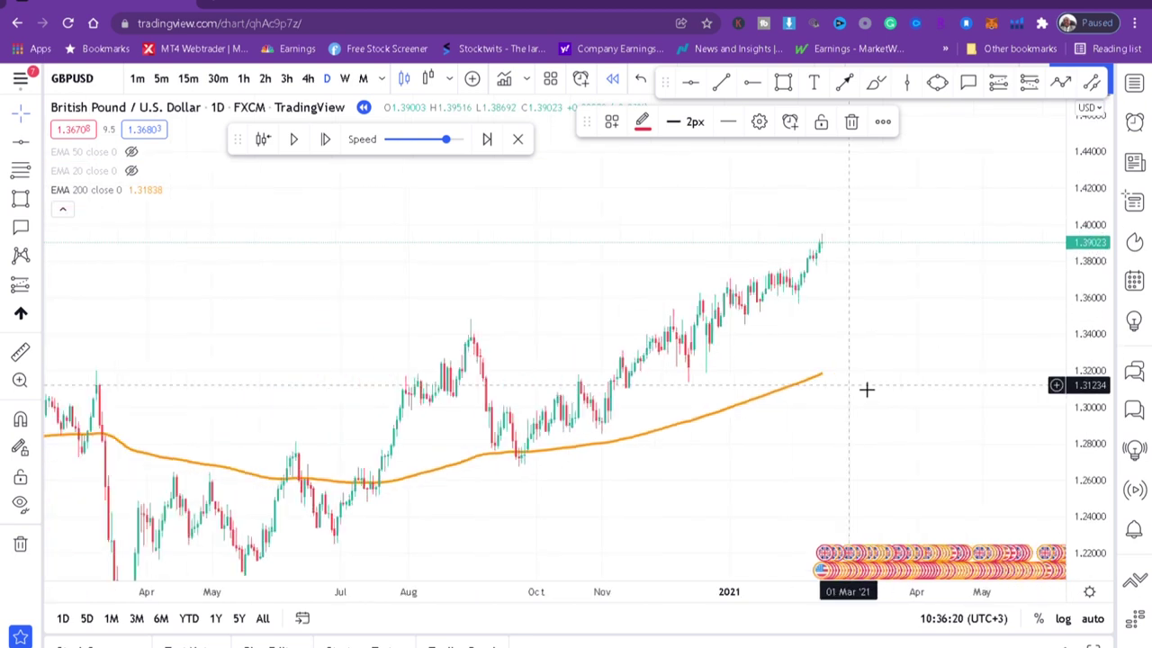
pyautogui.click(819, 351)
pyautogui.hscroll(5, 745, 360)
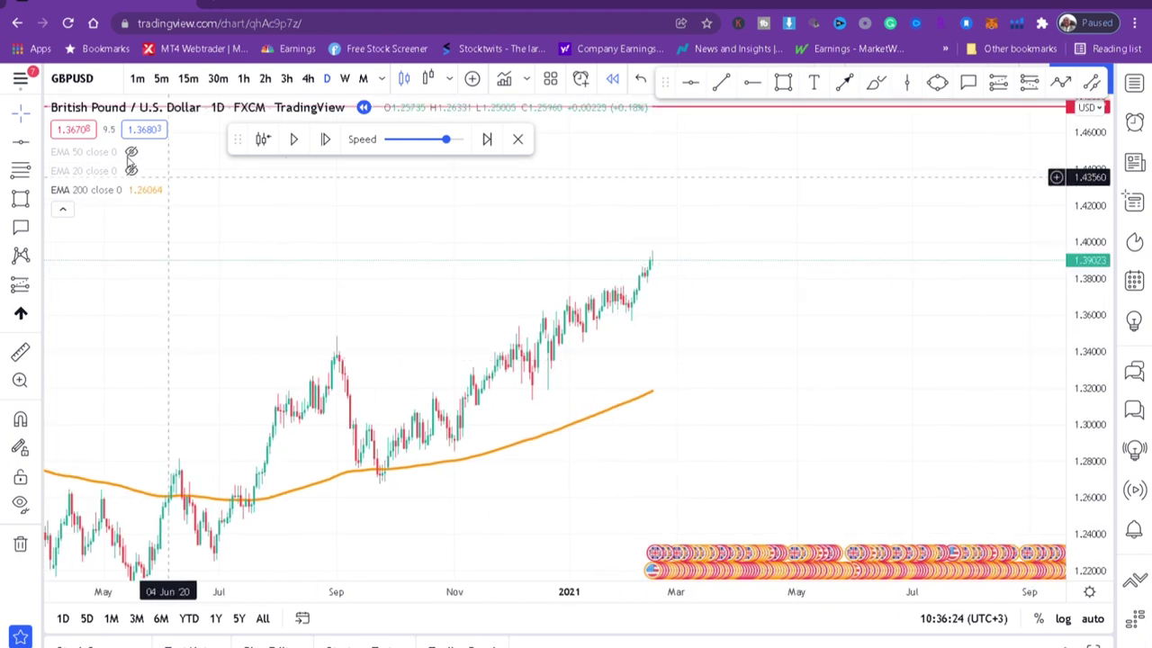
pyautogui.click(131, 152)
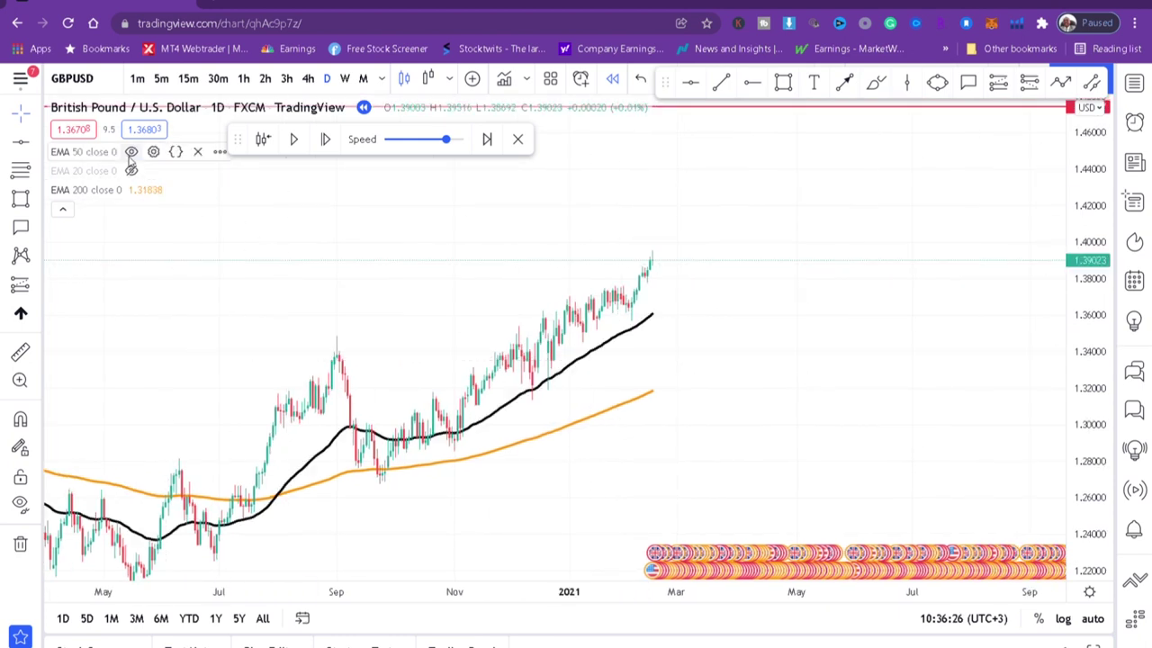
# Draw a downward arrow from the latest candle to the EMA 50 line, and delete it.
pyautogui.moveTo(882, 378); pyautogui.dragTo(914, 354)
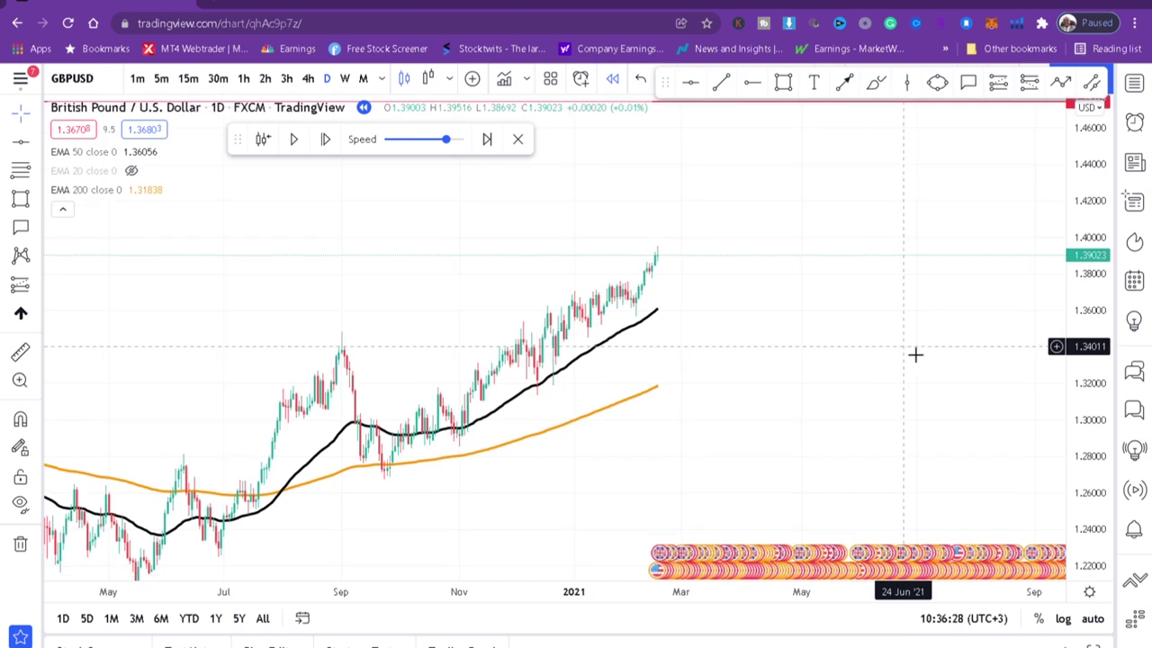
pyautogui.scroll(2, 914, 354)
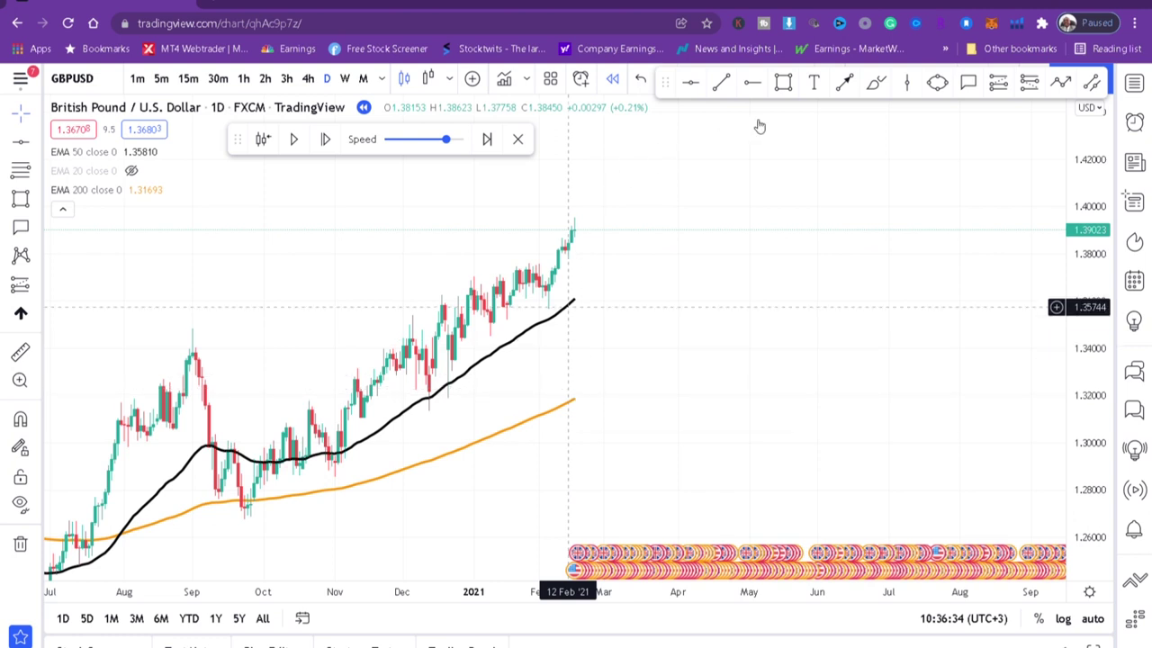
pyautogui.click(845, 84)
pyautogui.moveTo(577, 228)
pyautogui.mouseDown()
pyautogui.moveTo(571, 289)
pyautogui.moveTo(586, 309)
pyautogui.mouseUp()
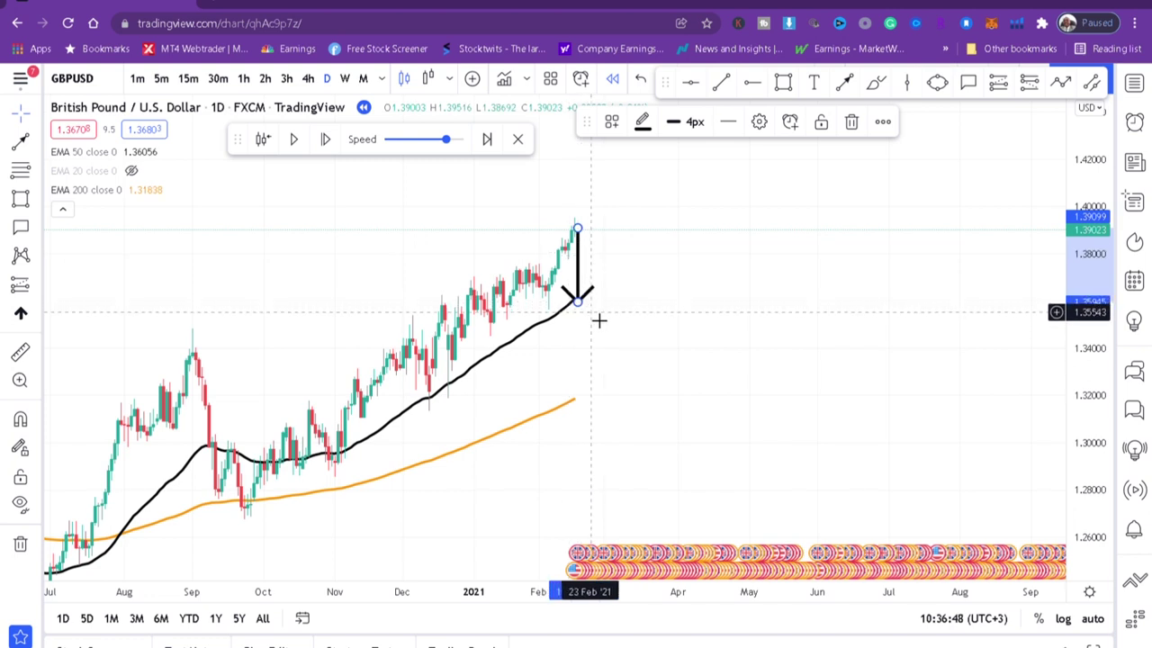
pyautogui.press('Delete')
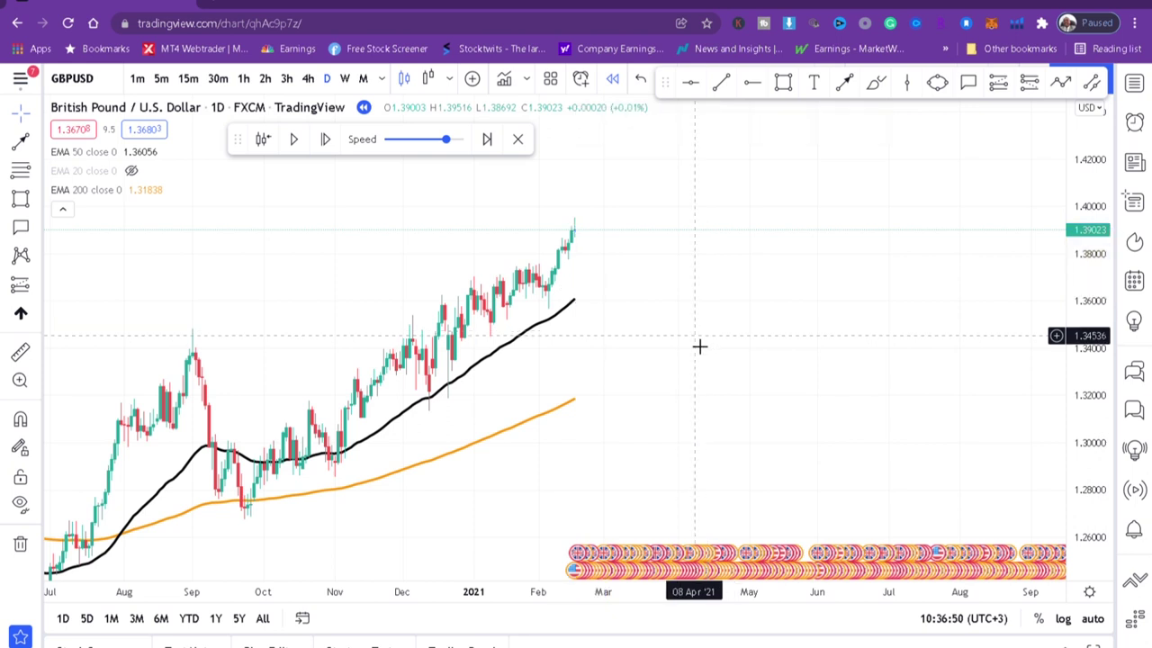
# Add the Relative Strength Index indicator below the price chart.
pyautogui.hscroll(-5, 747, 334)
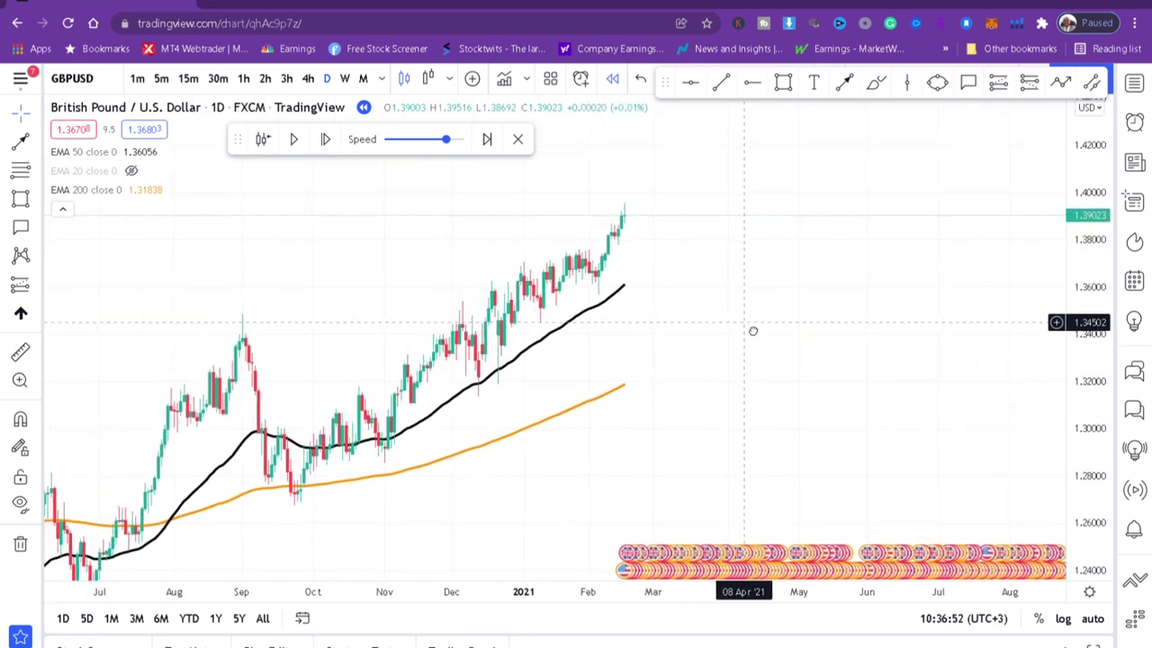
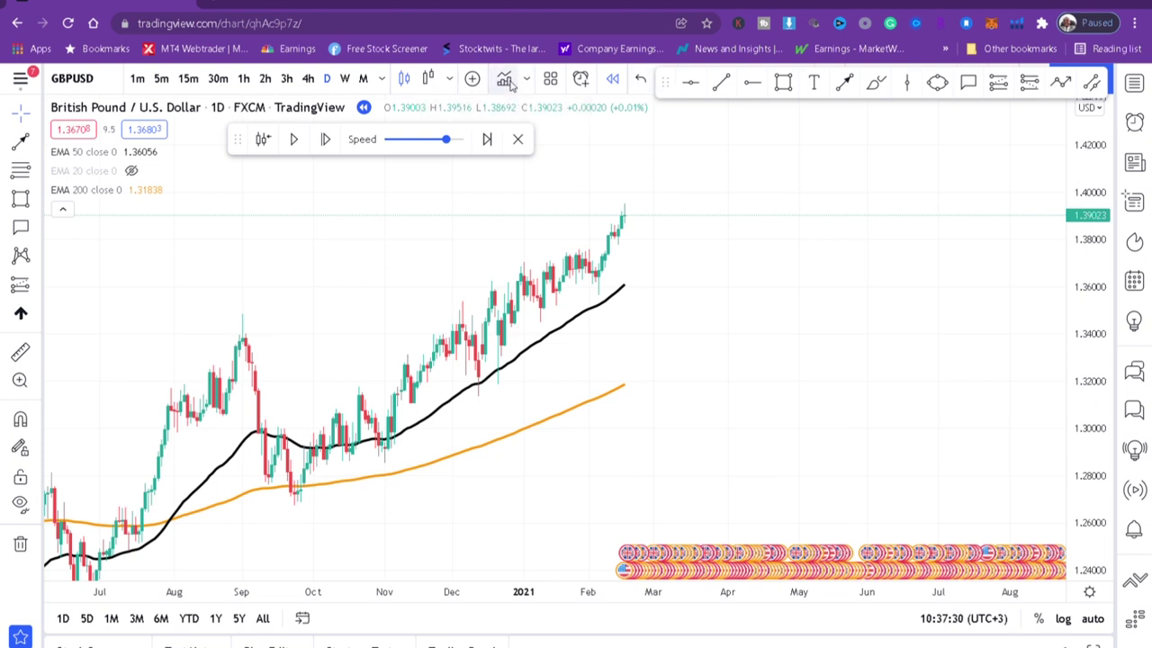
pyautogui.click(505, 80)
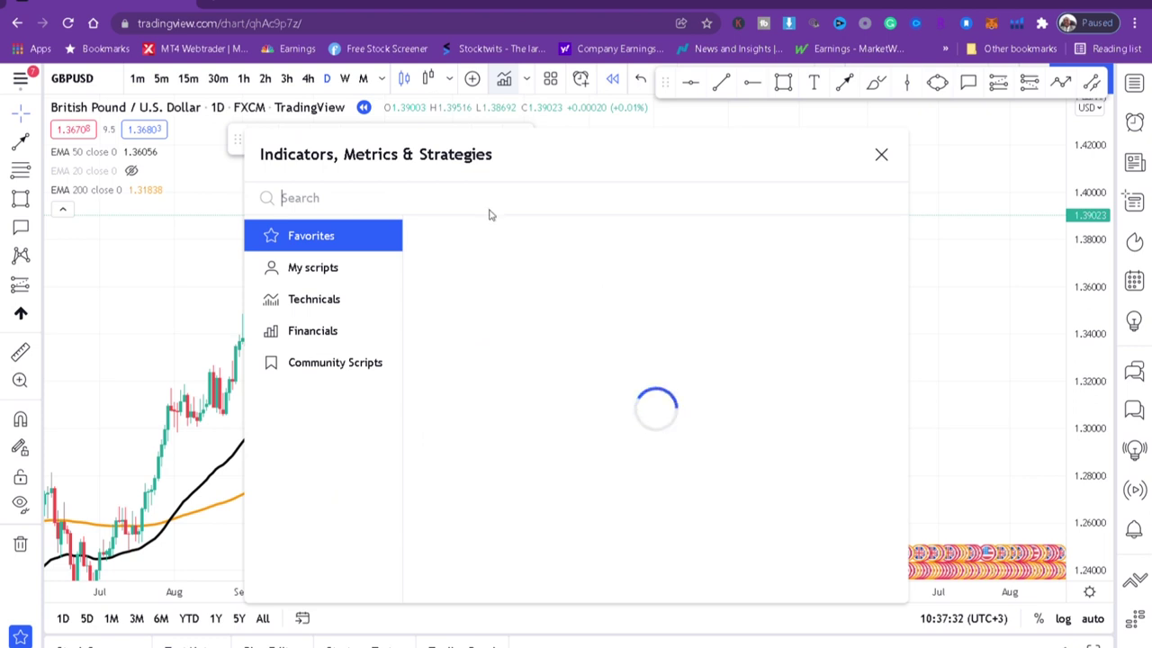
pyautogui.write('r')
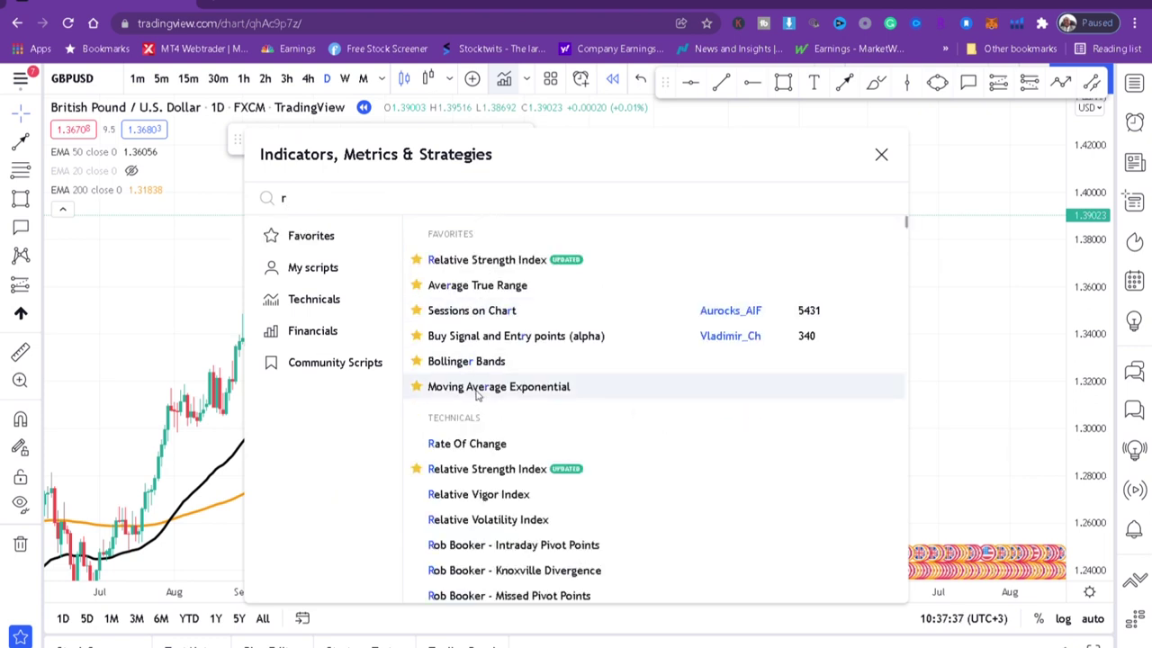
pyautogui.click(496, 264)
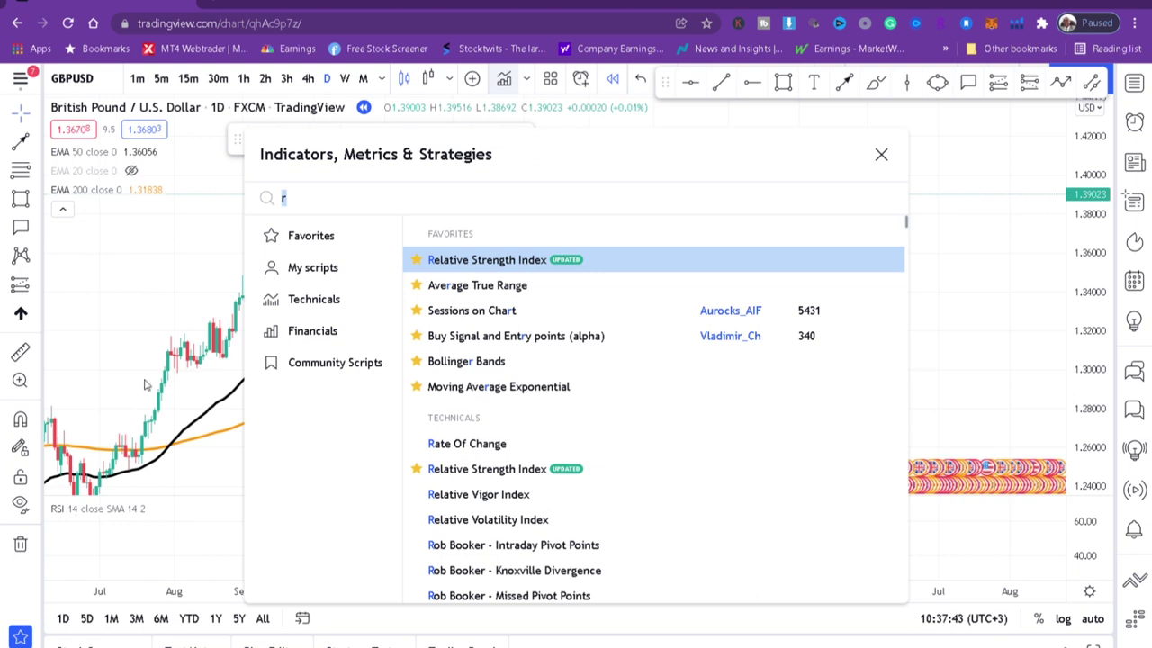
pyautogui.click(195, 298)
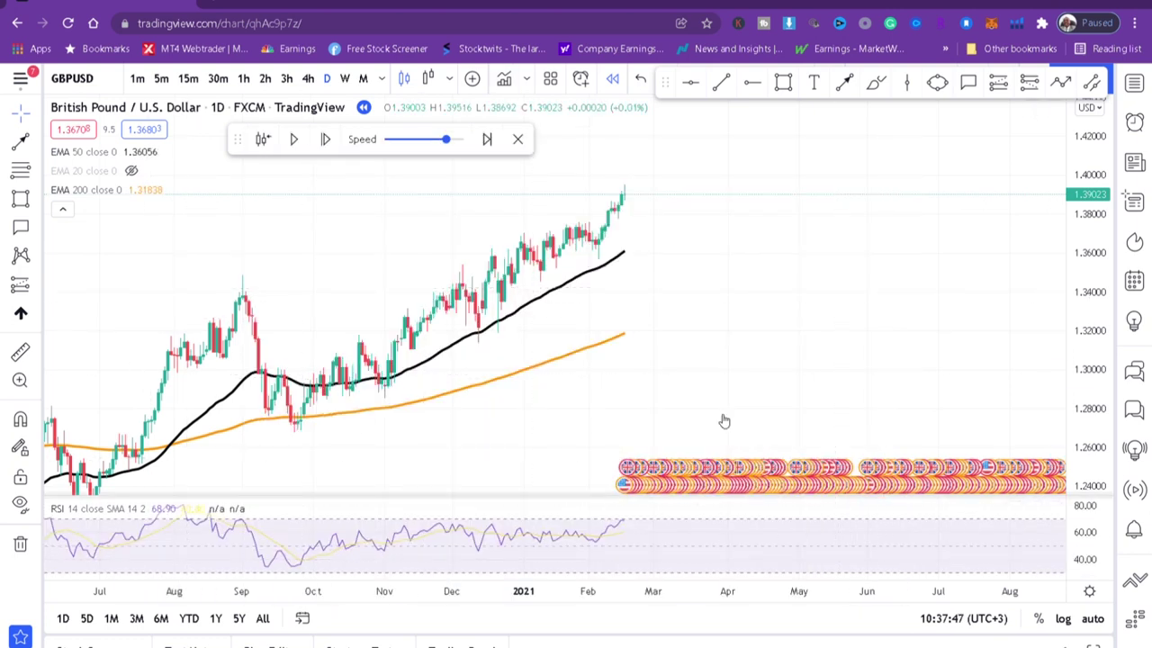
# Examine the 2020–2021 price action against the EMA 50 and EMA 200 with the RSI below.
pyautogui.scroll(-1, 911, 506)
pyautogui.scroll(-1, 914, 506)
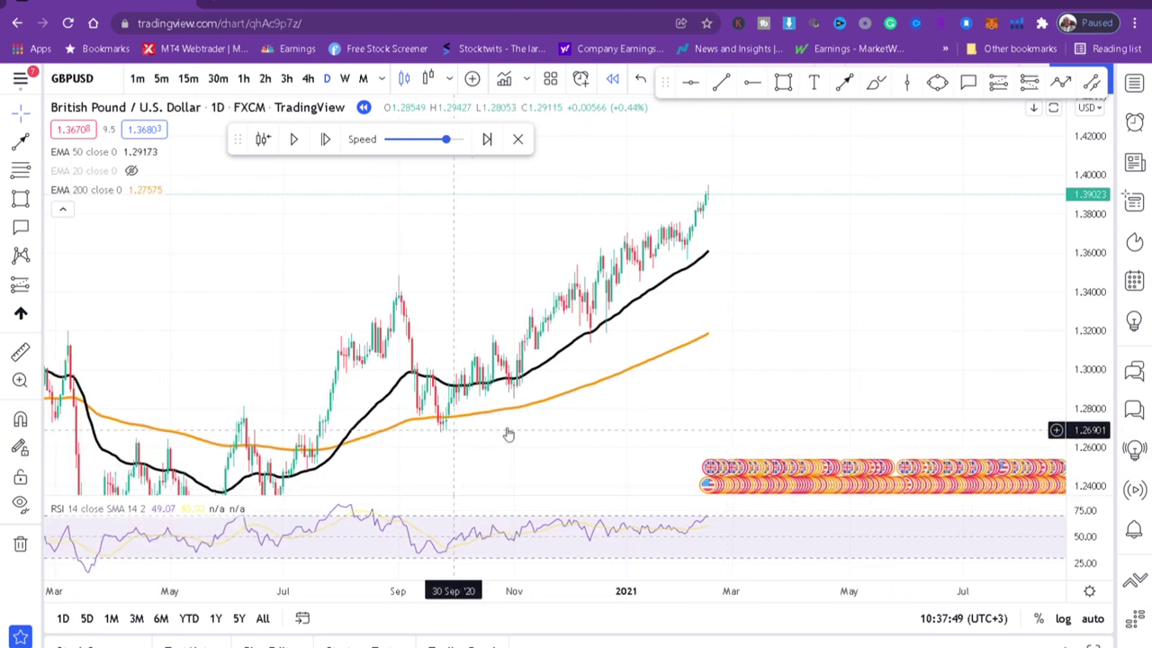
pyautogui.moveTo(791, 316); pyautogui.dragTo(797, 298)
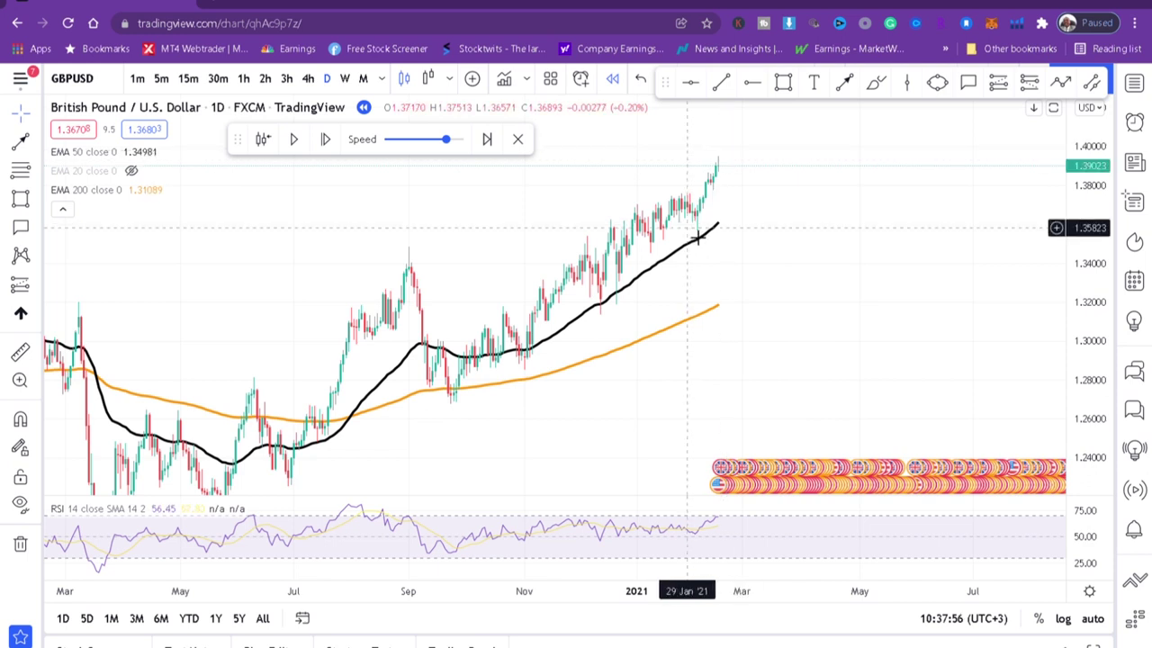
pyautogui.moveTo(650, 342); pyautogui.dragTo(723, 226)
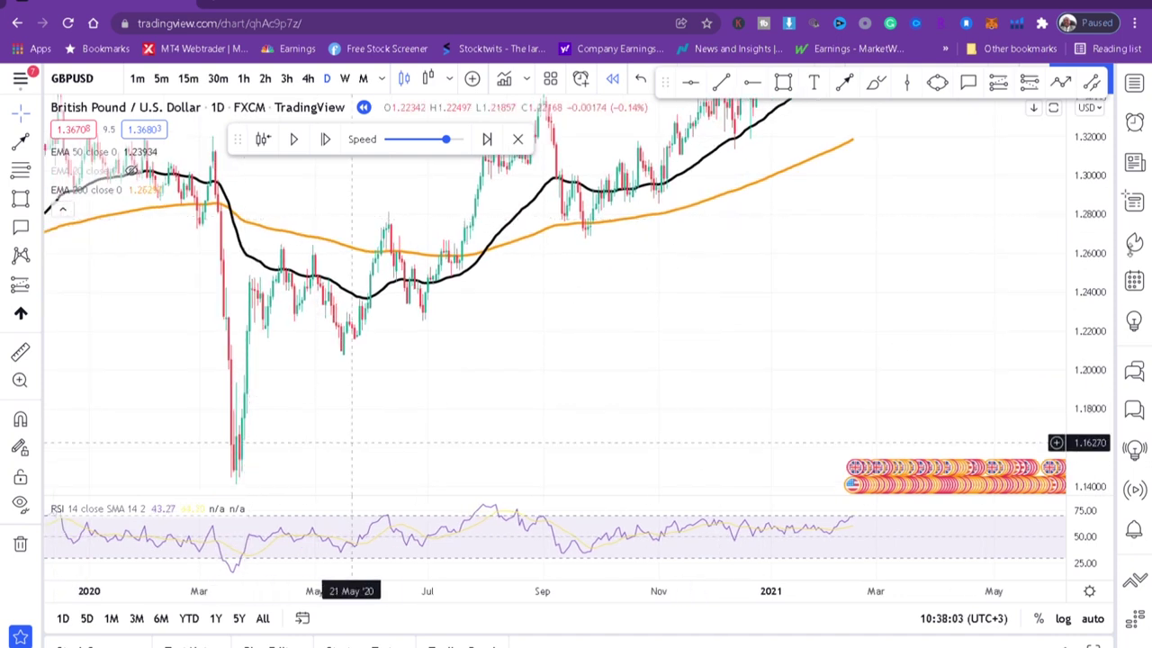
pyautogui.moveTo(921, 325); pyautogui.dragTo(897, 396)
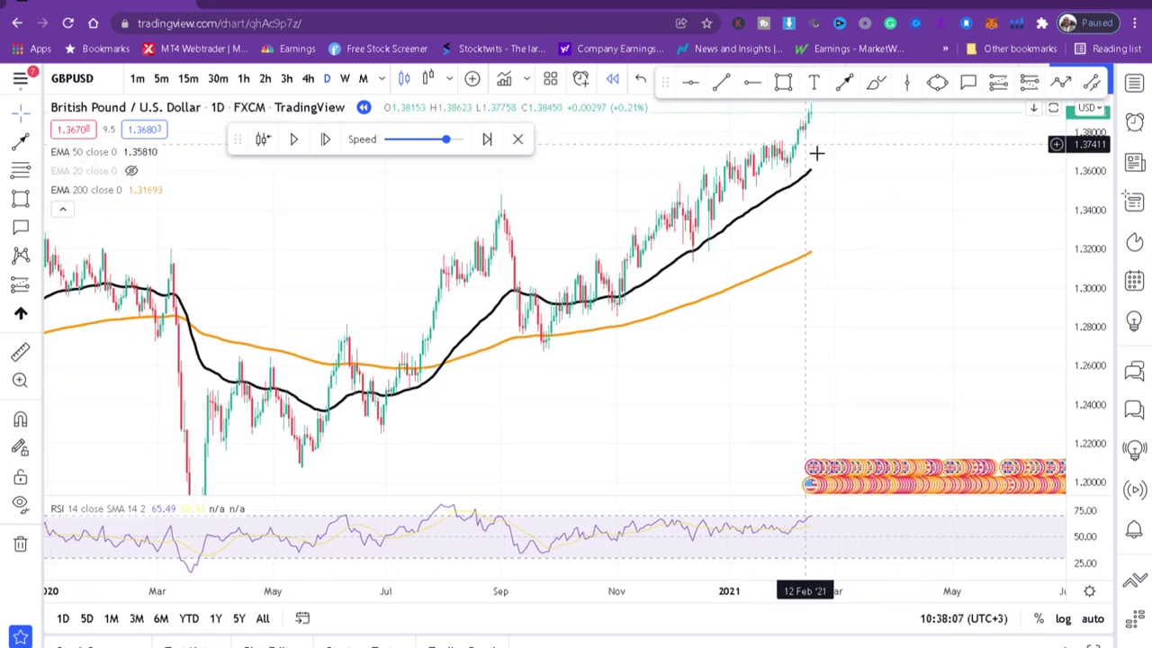
pyautogui.hotkey('shift', 'Right')
pyautogui.hotkey('shift', 'Right')
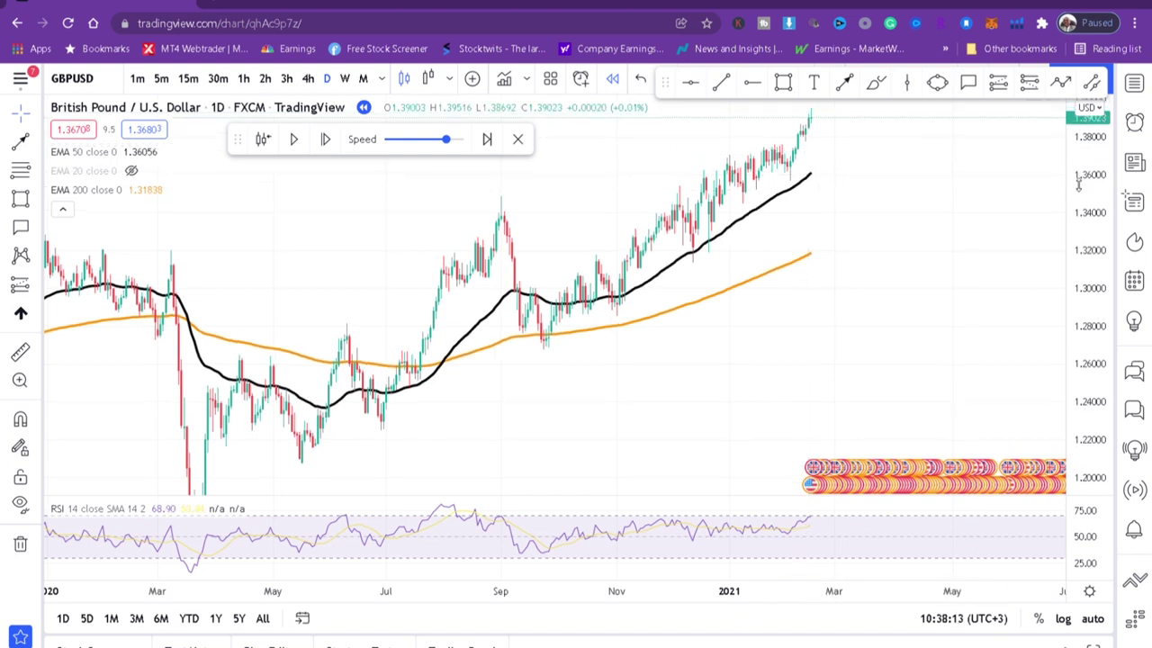
pyautogui.hscroll(3, 879, 243)
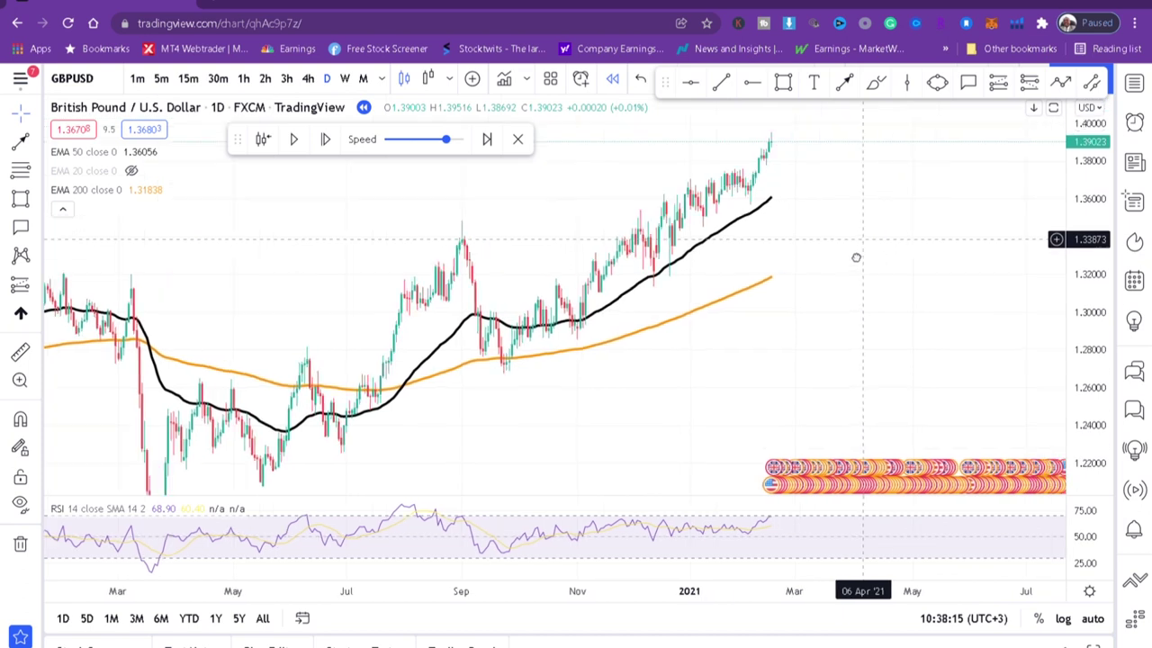
# Rescale the price and RSI panes to examine the latest RSI reading around the 70 level.
pyautogui.moveTo(1091, 466); pyautogui.dragTo(1093, 355)
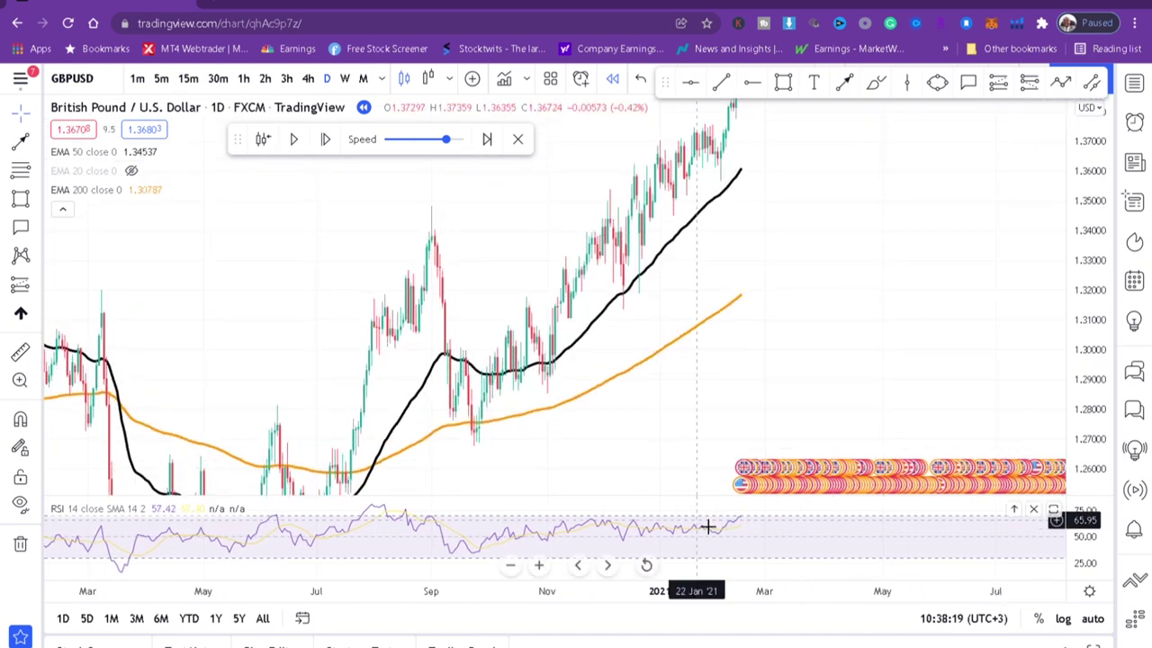
pyautogui.hscroll(5, 704, 517)
pyautogui.moveTo(1084, 540); pyautogui.dragTo(1086, 497)
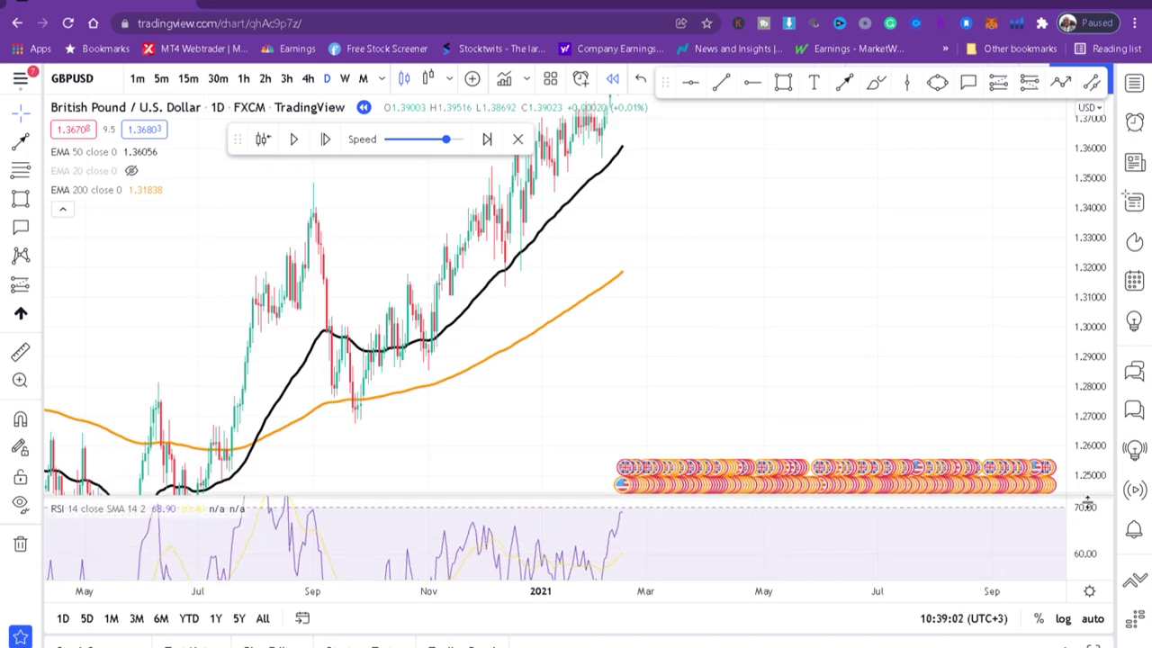
pyautogui.moveTo(797, 557); pyautogui.dragTo(791, 572)
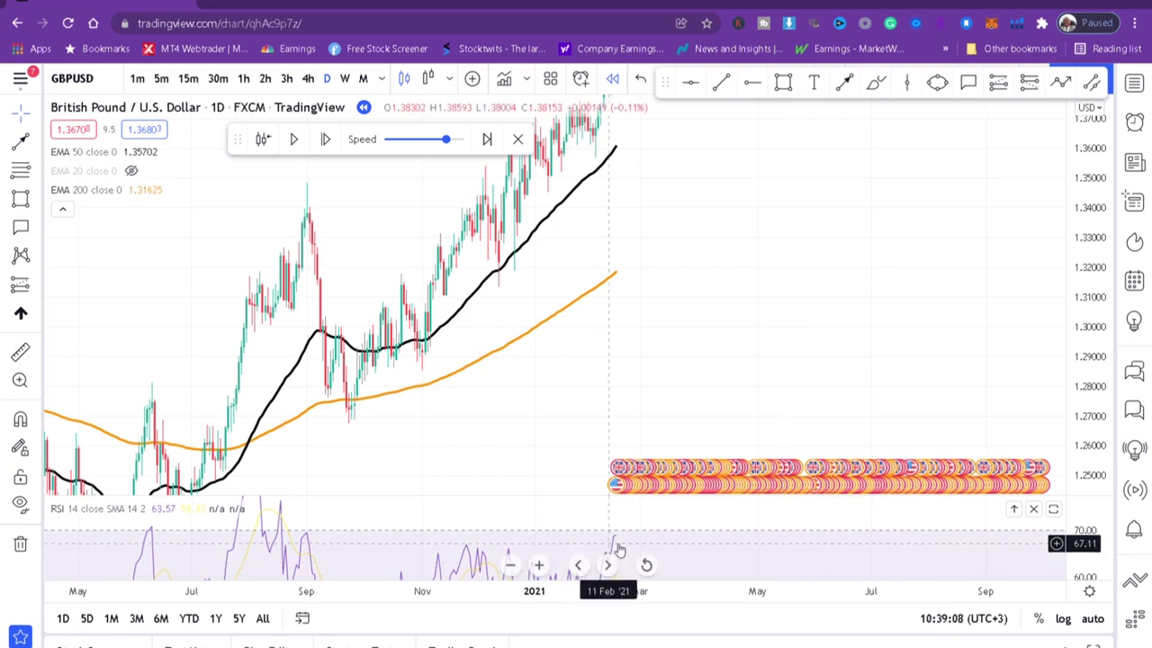
pyautogui.hotkey('shift', 'Right')
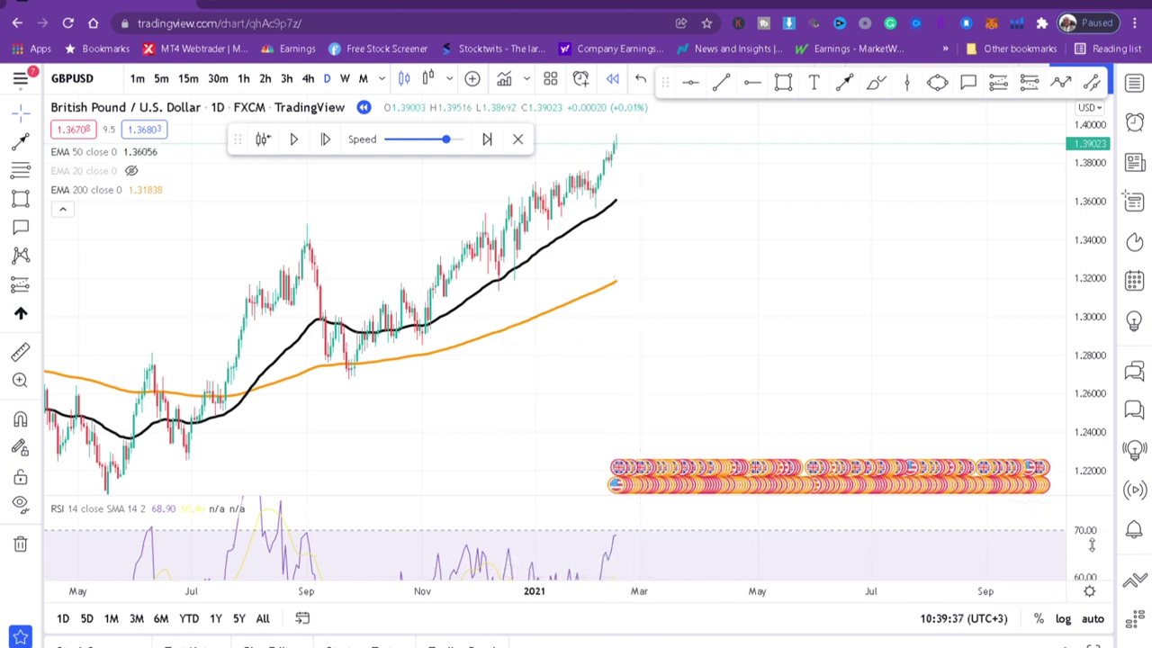
pyautogui.moveTo(1094, 559); pyautogui.dragTo(1089, 510)
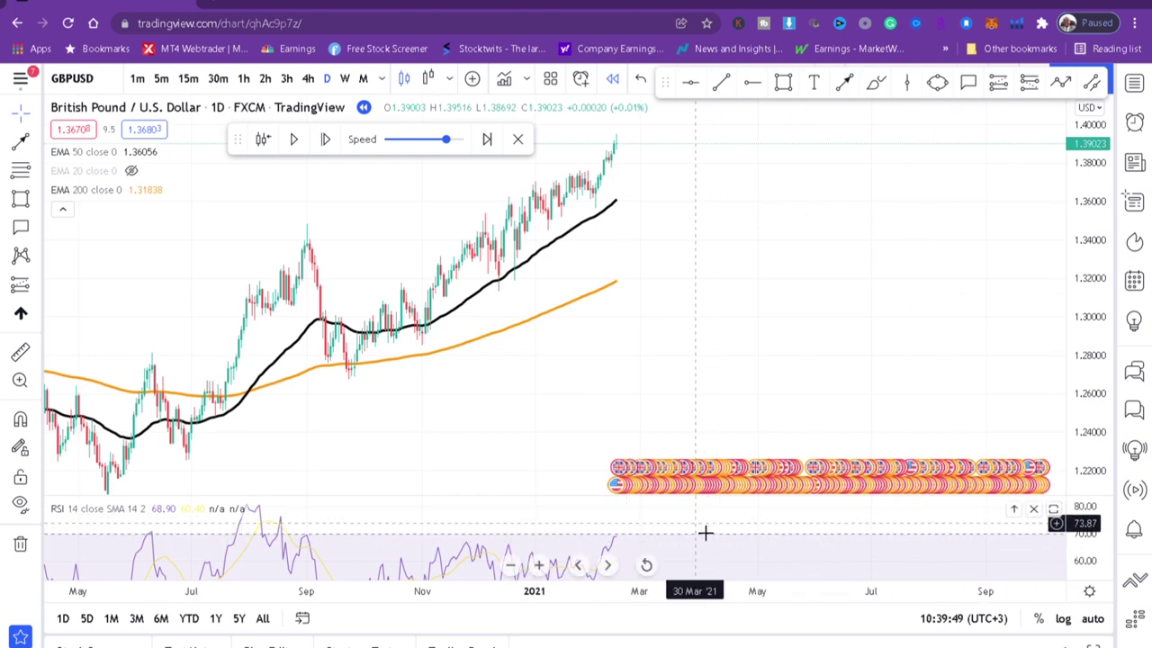
pyautogui.moveTo(705, 522); pyautogui.dragTo(705, 520)
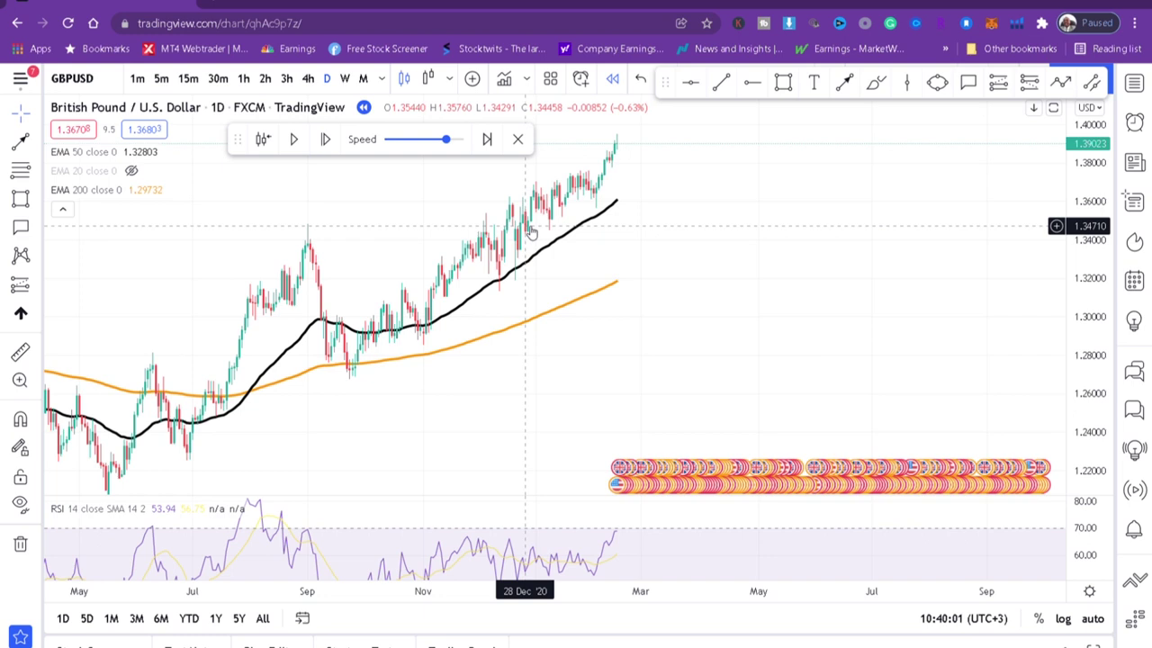
# Replay the daily bars forward to the 25 Feb 2021 candle and pause the replay there.
pyautogui.click(301, 145)
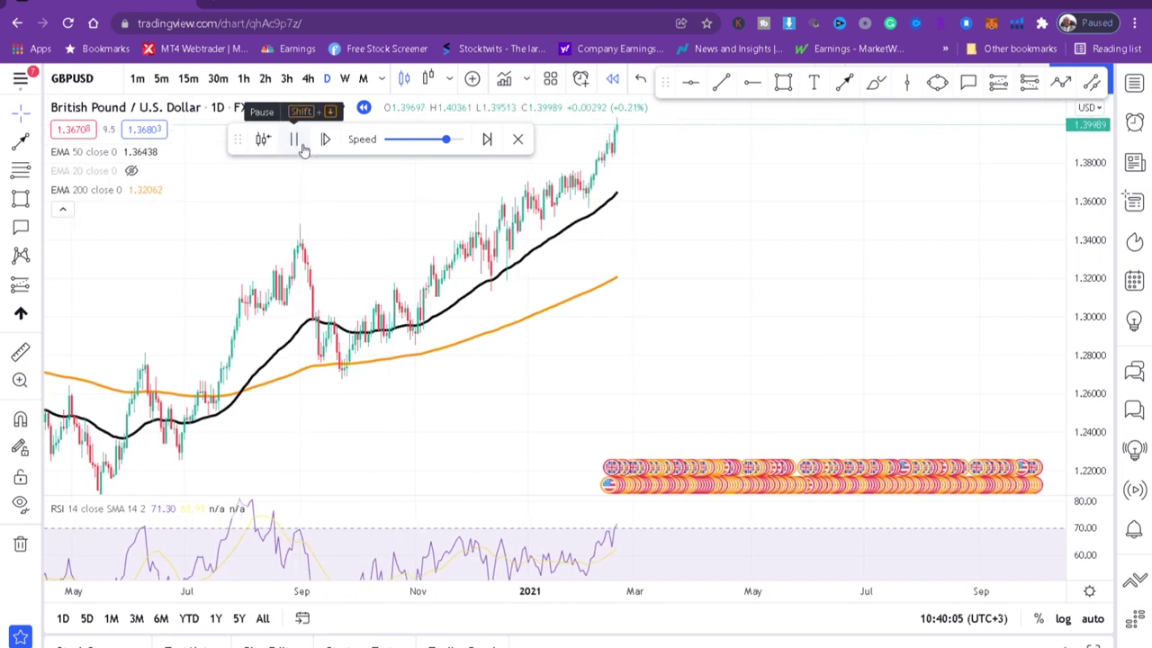
pyautogui.click(304, 151)
pyautogui.click(294, 140)
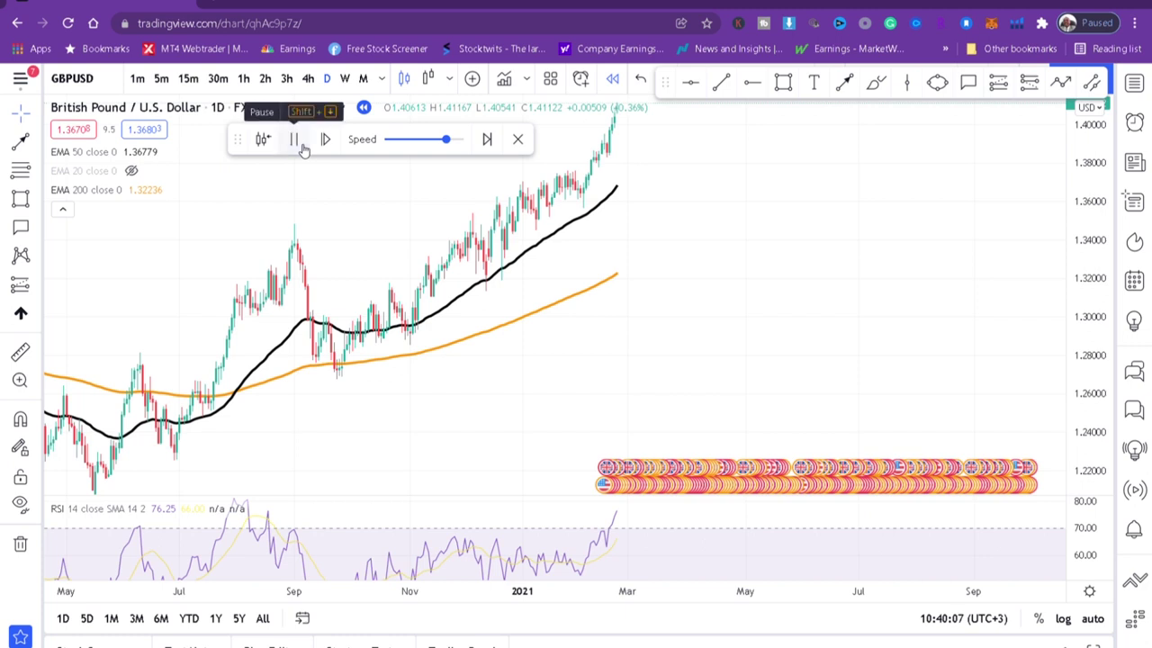
pyautogui.click(298, 146)
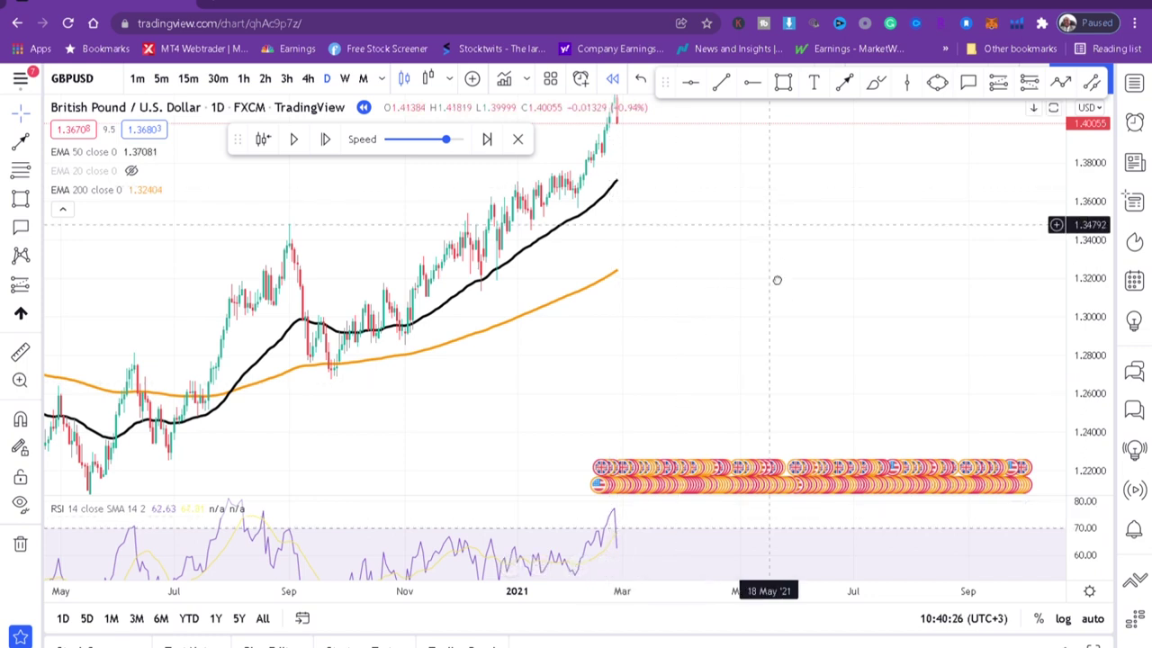
# Circle the early 2021 consolidation, the September 2020 peak and low, and the latest February 2021 high with the brush.
pyautogui.moveTo(777, 261); pyautogui.dragTo(781, 309)
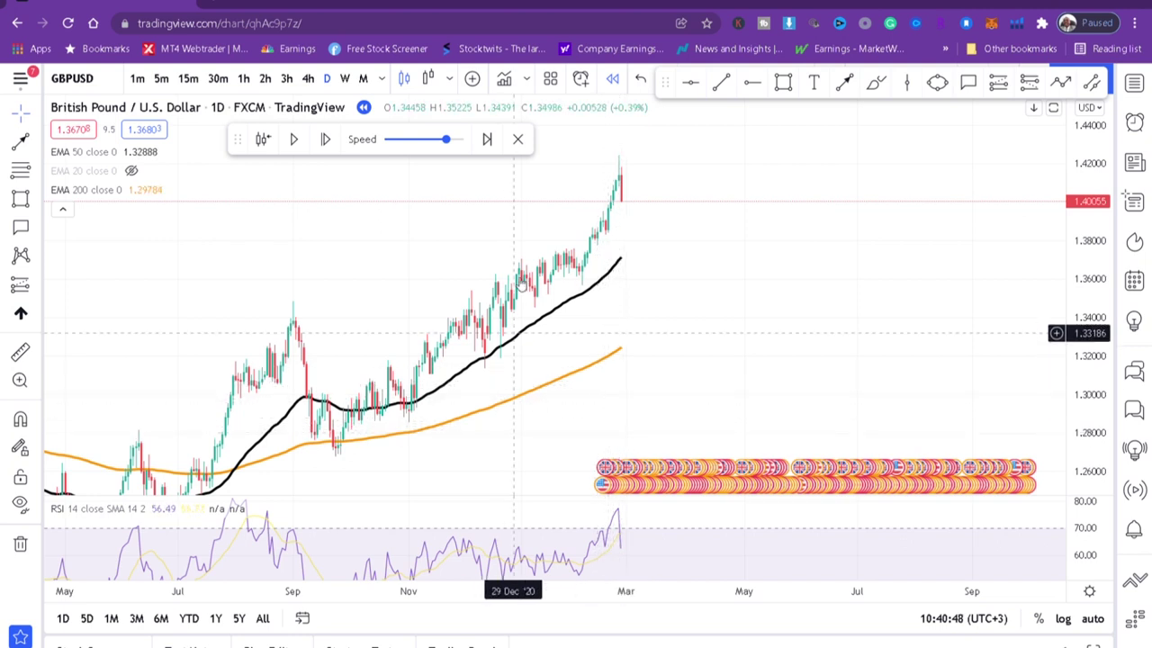
pyautogui.click(882, 83)
pyautogui.moveTo(576, 239)
pyautogui.mouseDown()
pyautogui.moveTo(588, 244)
pyautogui.moveTo(517, 260)
pyautogui.moveTo(589, 244)
pyautogui.mouseUp()
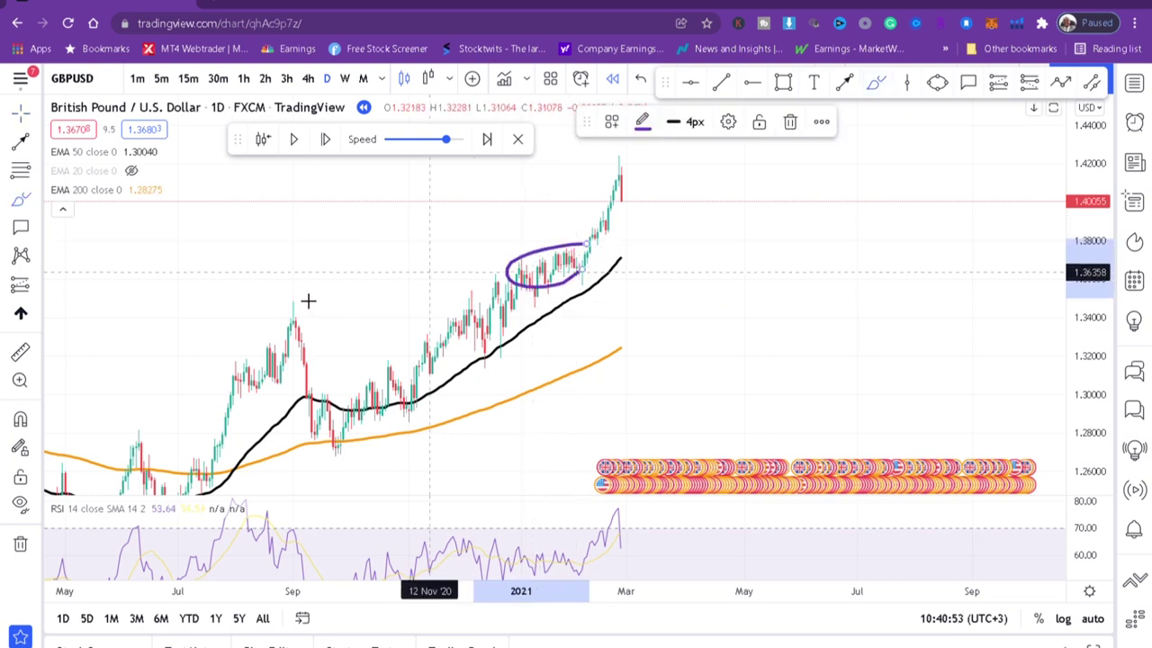
pyautogui.moveTo(306, 295)
pyautogui.mouseDown()
pyautogui.moveTo(290, 313)
pyautogui.moveTo(310, 323)
pyautogui.mouseUp()
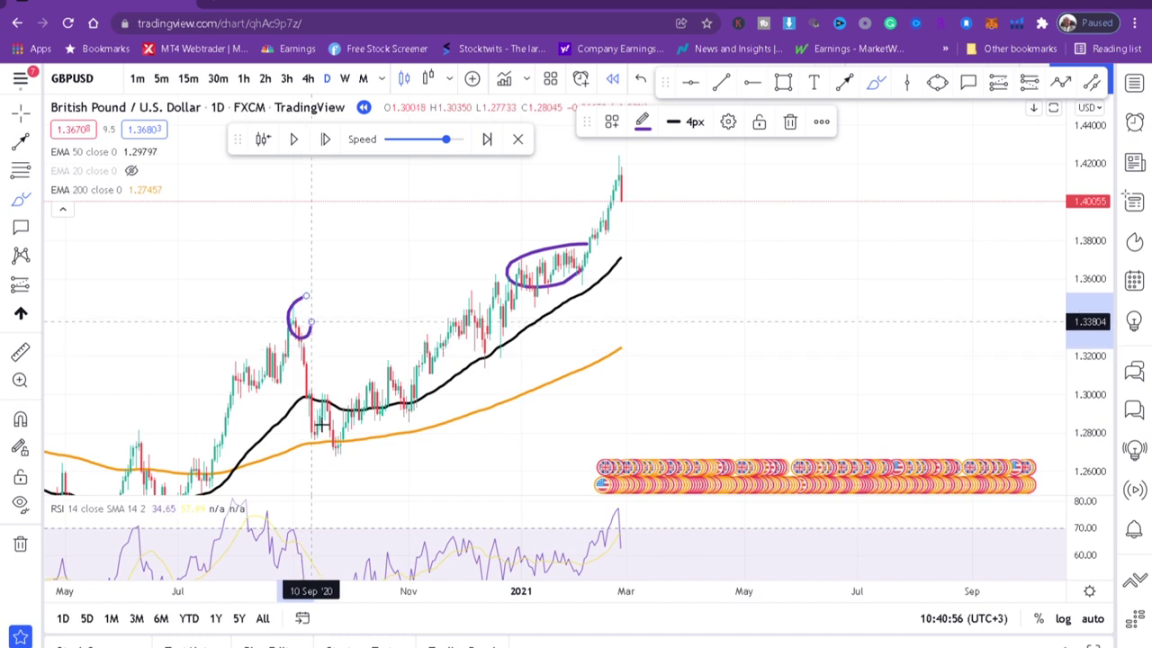
pyautogui.moveTo(353, 447); pyautogui.dragTo(317, 447)
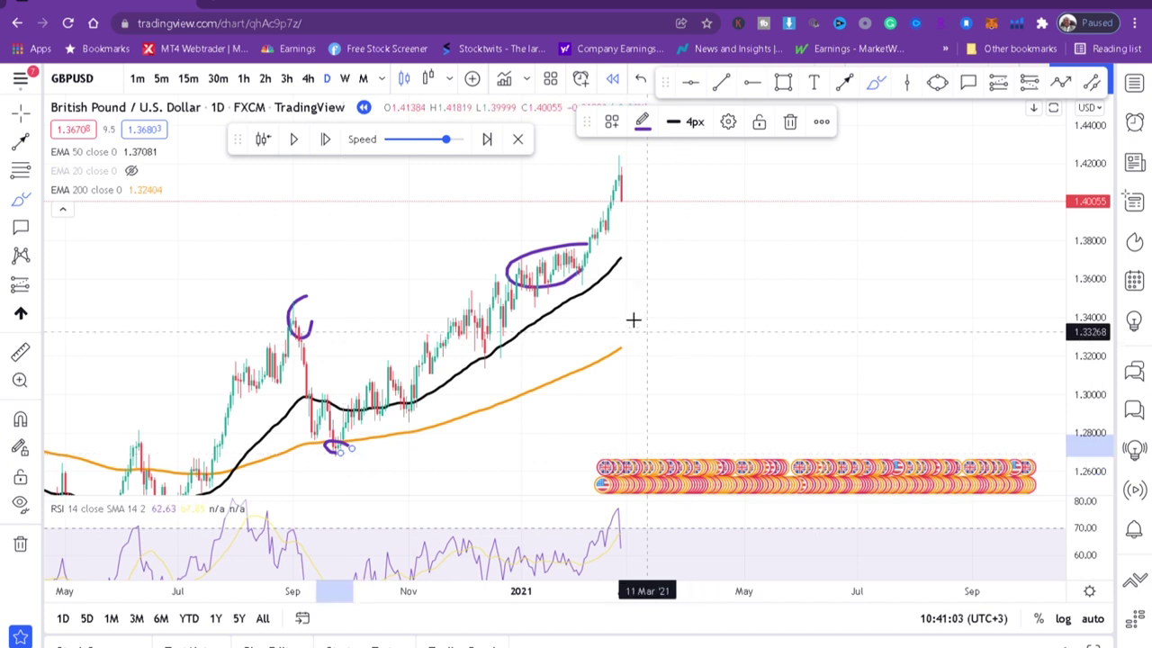
pyautogui.moveTo(637, 165)
pyautogui.mouseDown()
pyautogui.moveTo(621, 157)
pyautogui.moveTo(623, 196)
pyautogui.moveTo(640, 206)
pyautogui.mouseUp()
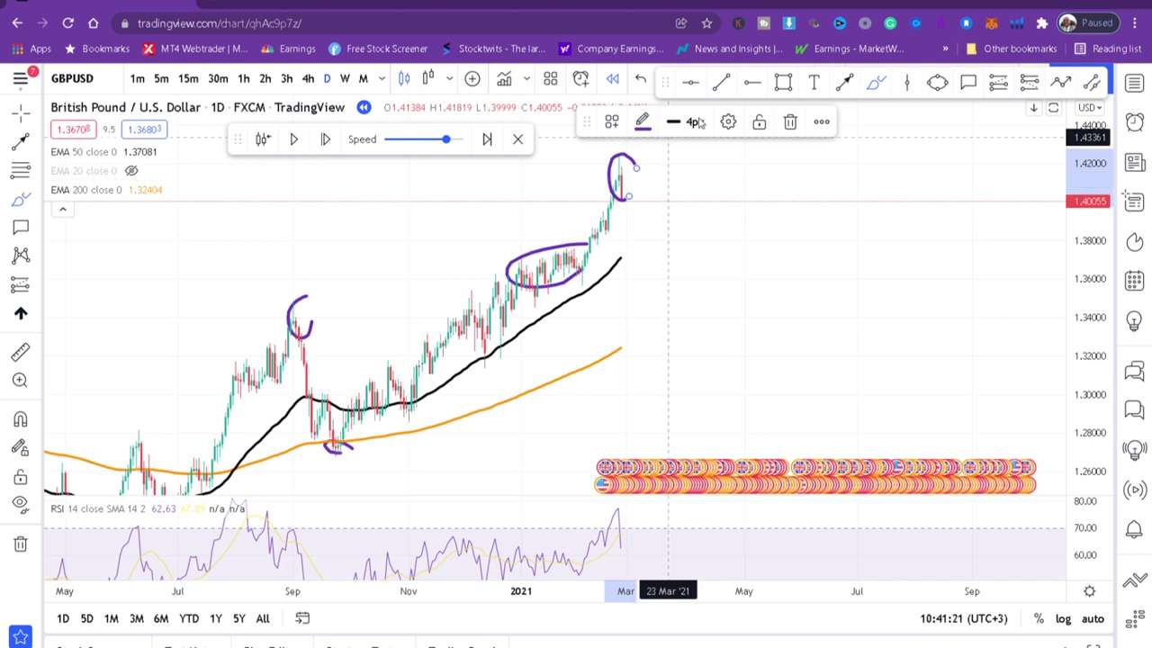
# Undo the four brush circles on the price chart.
pyautogui.click(641, 81)
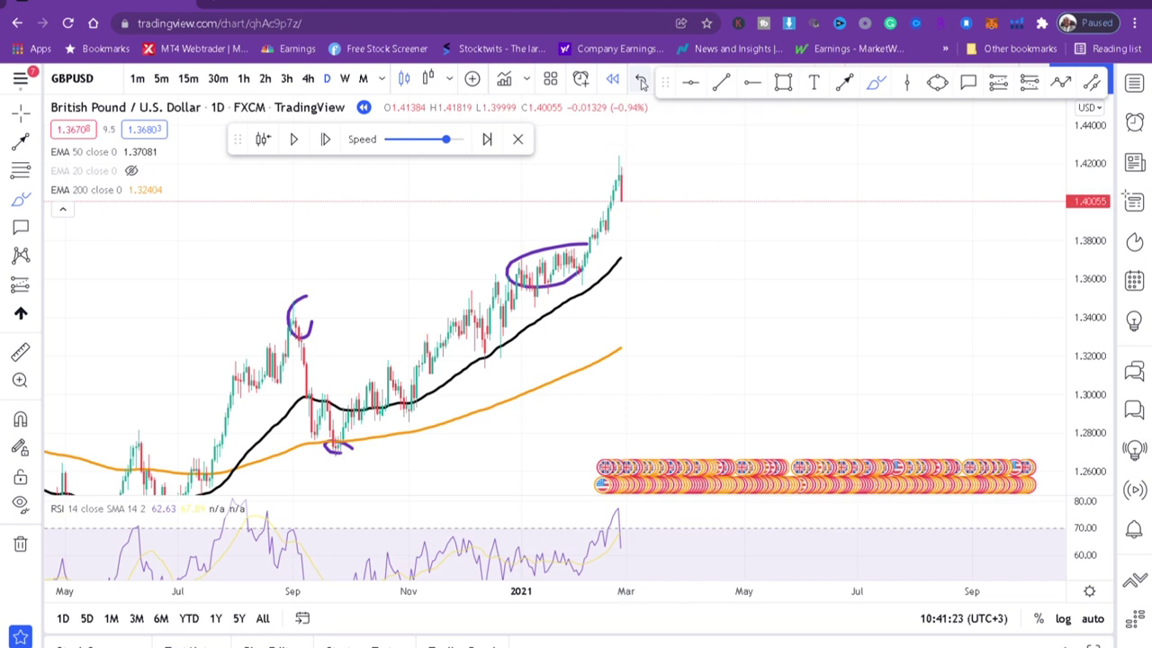
pyautogui.click(641, 81)
pyautogui.click(640, 81)
pyautogui.click(641, 81)
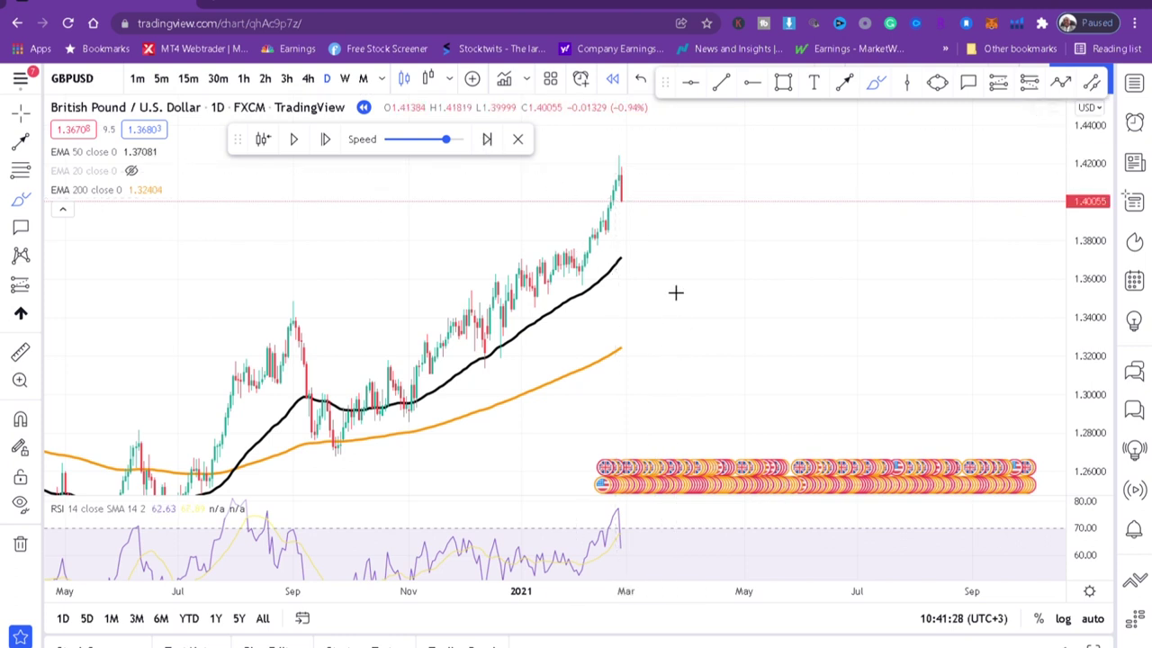
# Add the Average True Range indicator below the RSI.
pyautogui.click(507, 81)
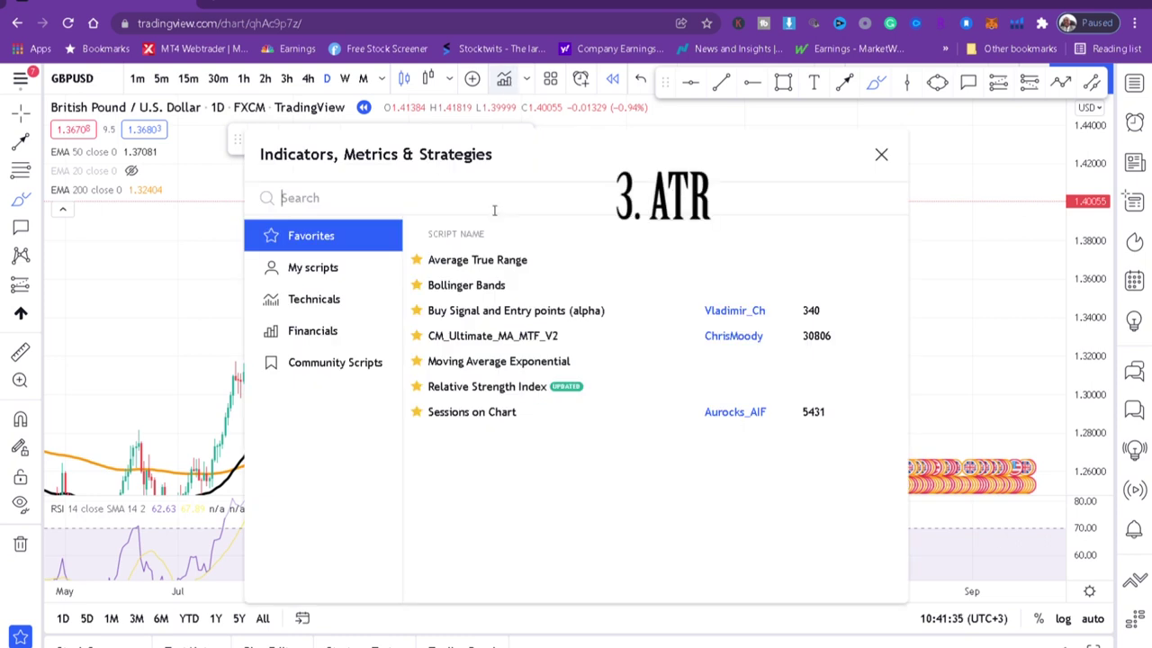
pyautogui.write('a')
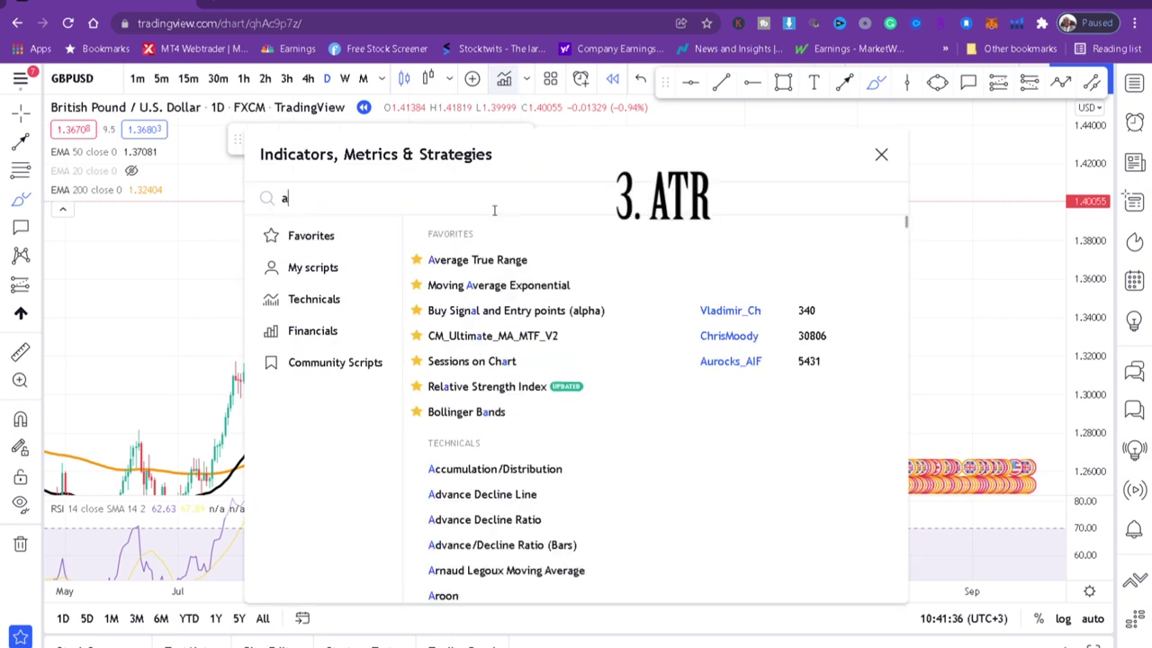
pyautogui.write('t')
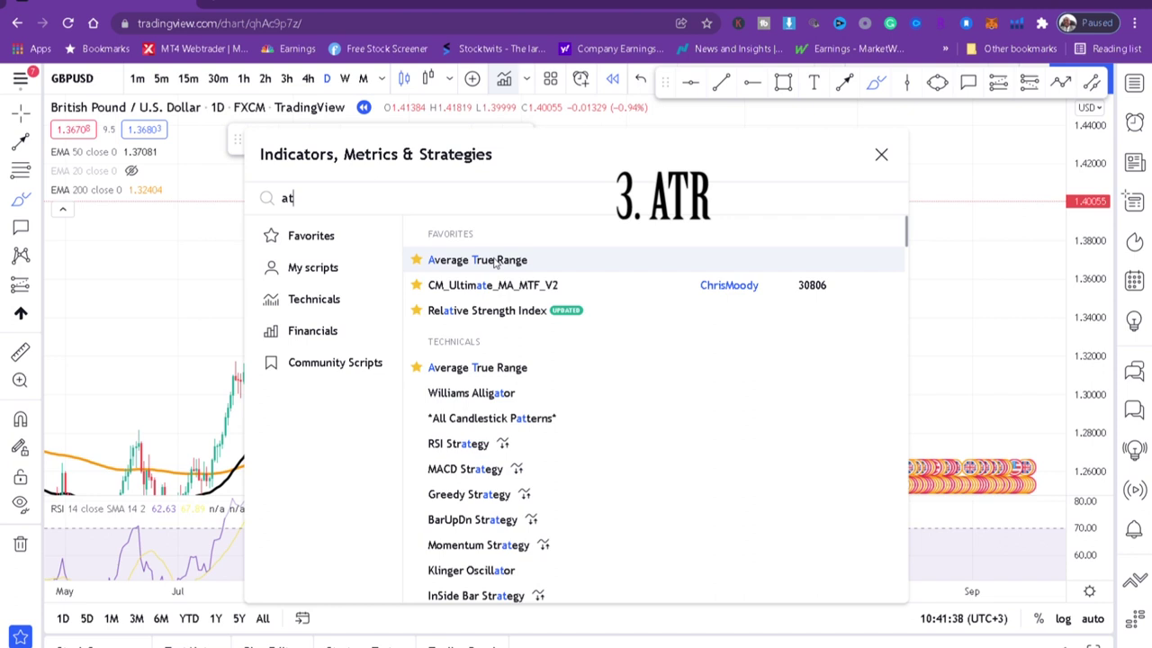
pyautogui.click(494, 261)
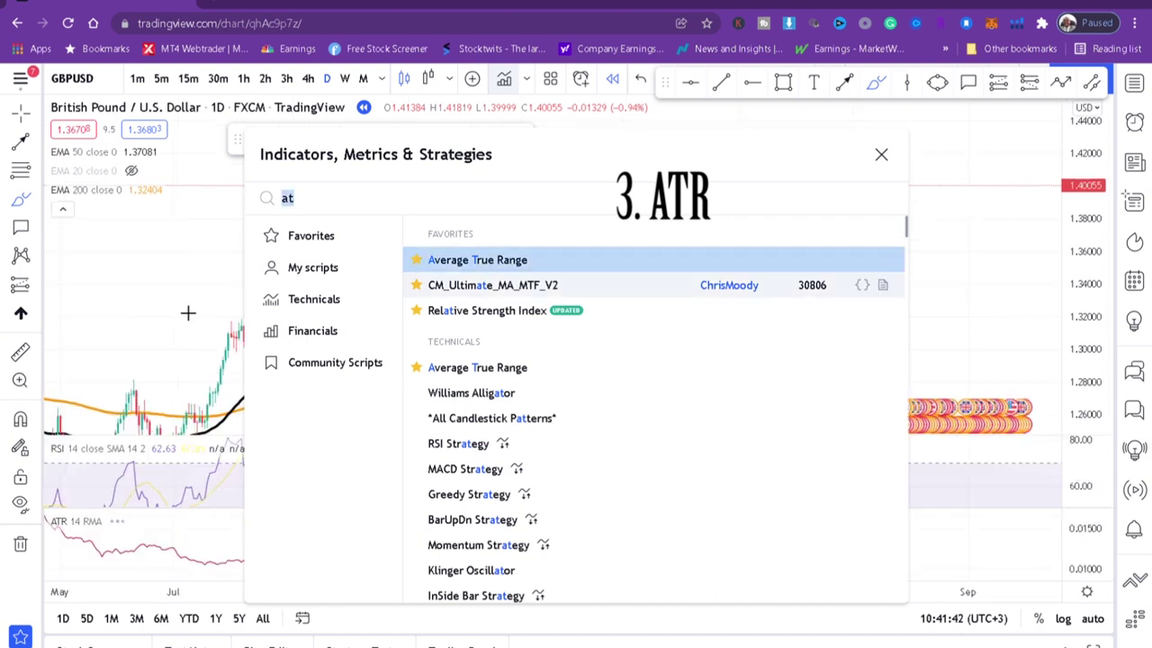
pyautogui.click(908, 237)
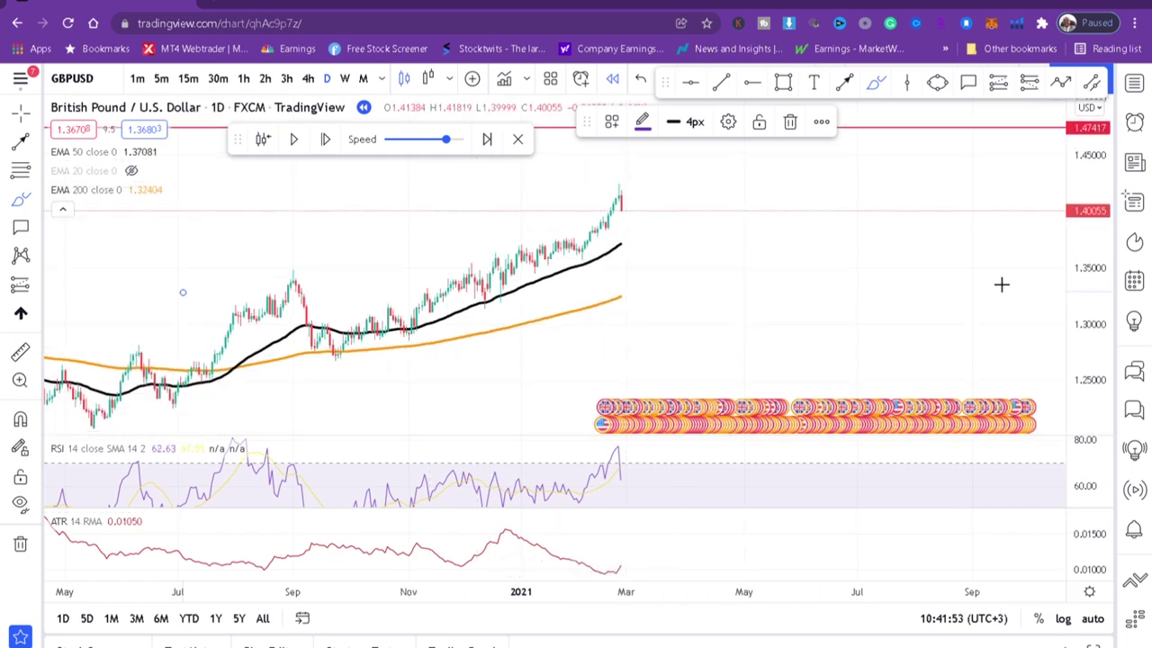
# Draw a short vertical brush stroke beside the latest candles, and place a horizontal ray at 1.42897 and delete it.
pyautogui.moveTo(670, 250); pyautogui.dragTo(667, 283)
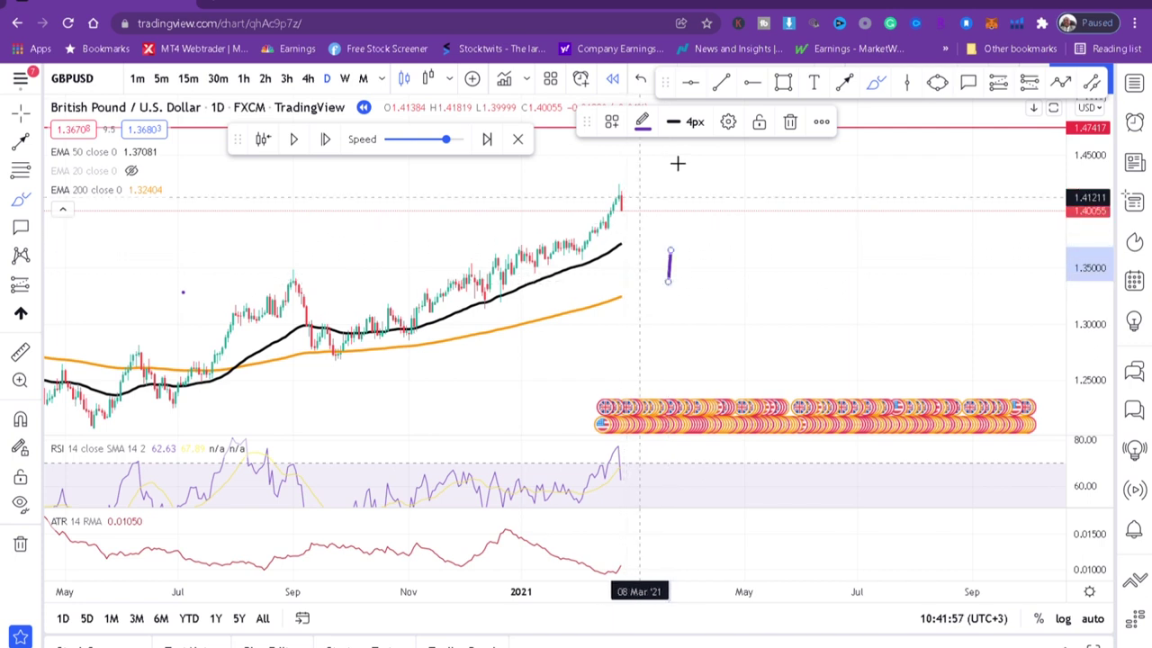
pyautogui.click(751, 85)
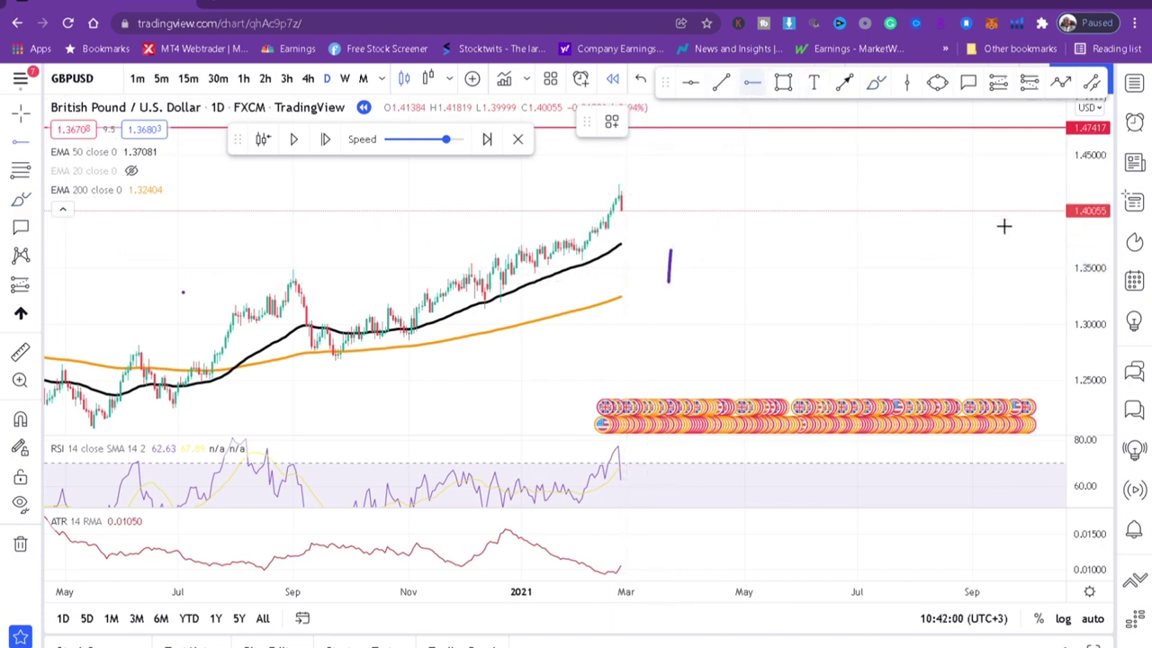
pyautogui.click(984, 180)
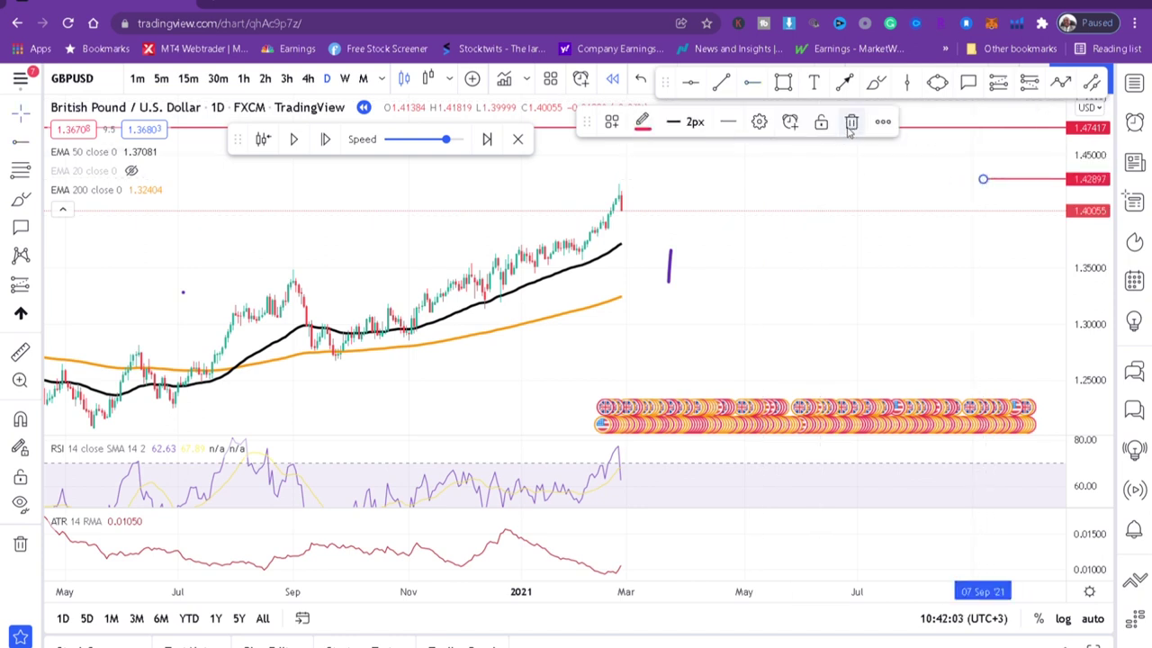
pyautogui.click(850, 124)
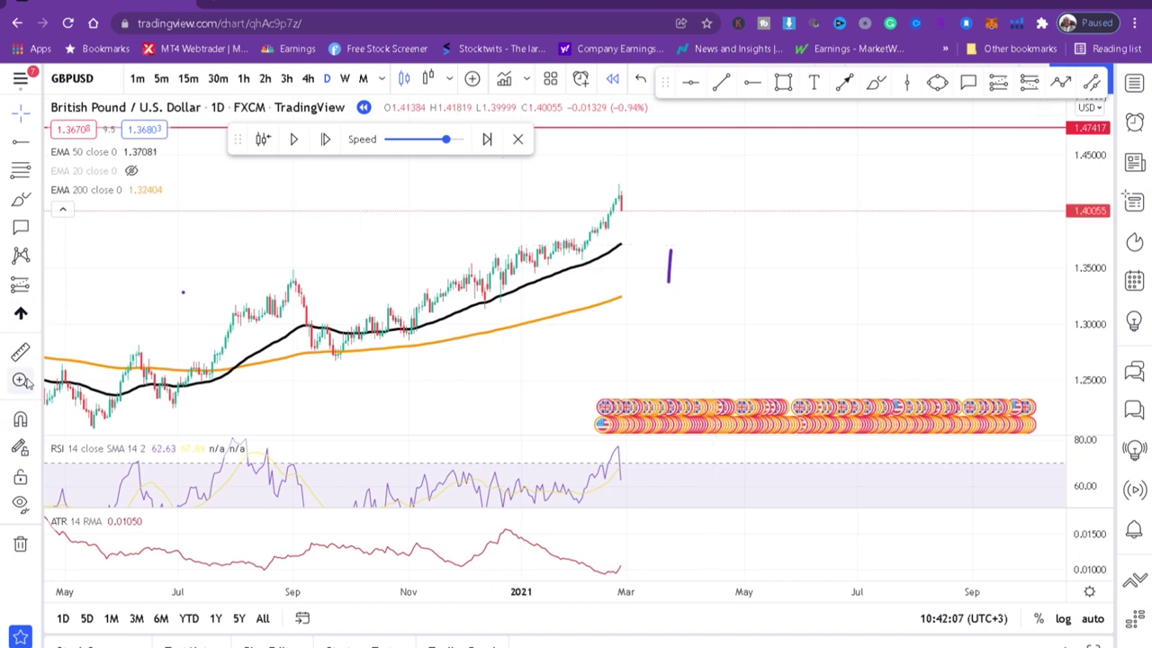
# Show the hidden EMA 20 line on the price chart.
pyautogui.moveTo(301, 184); pyautogui.dragTo(862, 334)
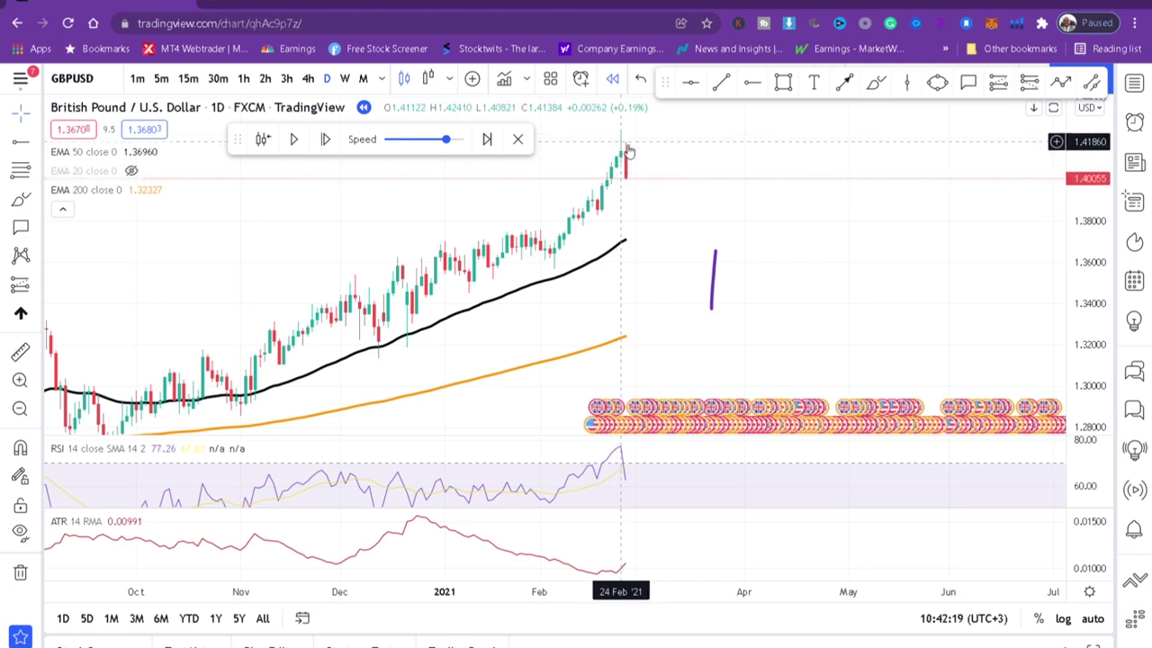
pyautogui.moveTo(146, 174)
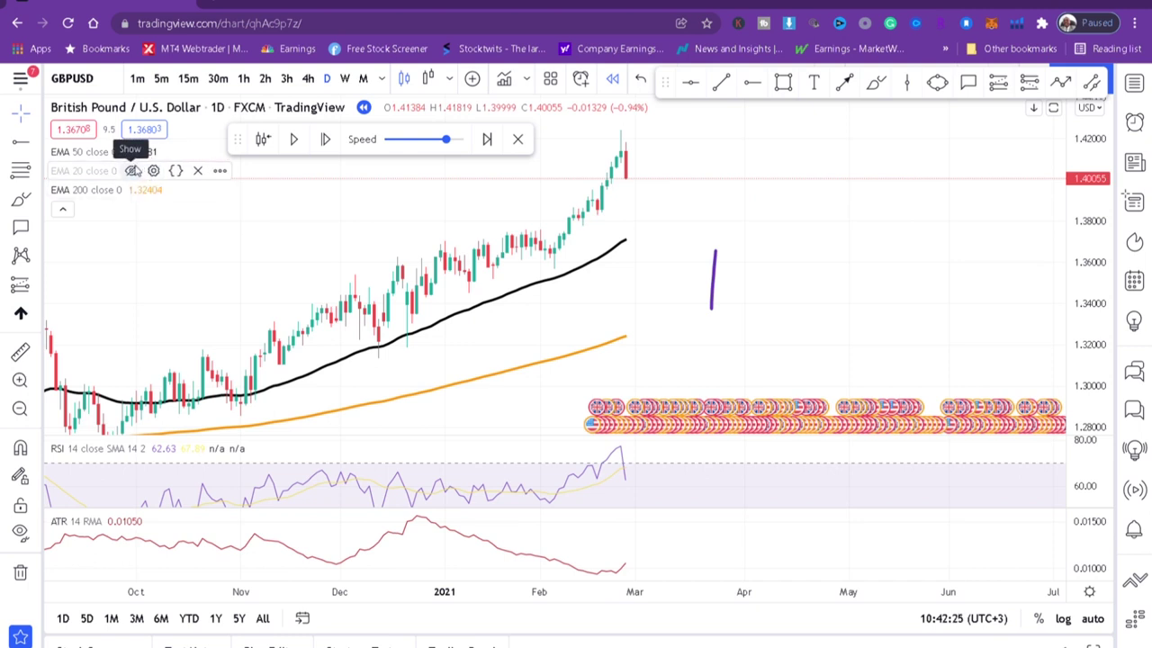
pyautogui.click(132, 170)
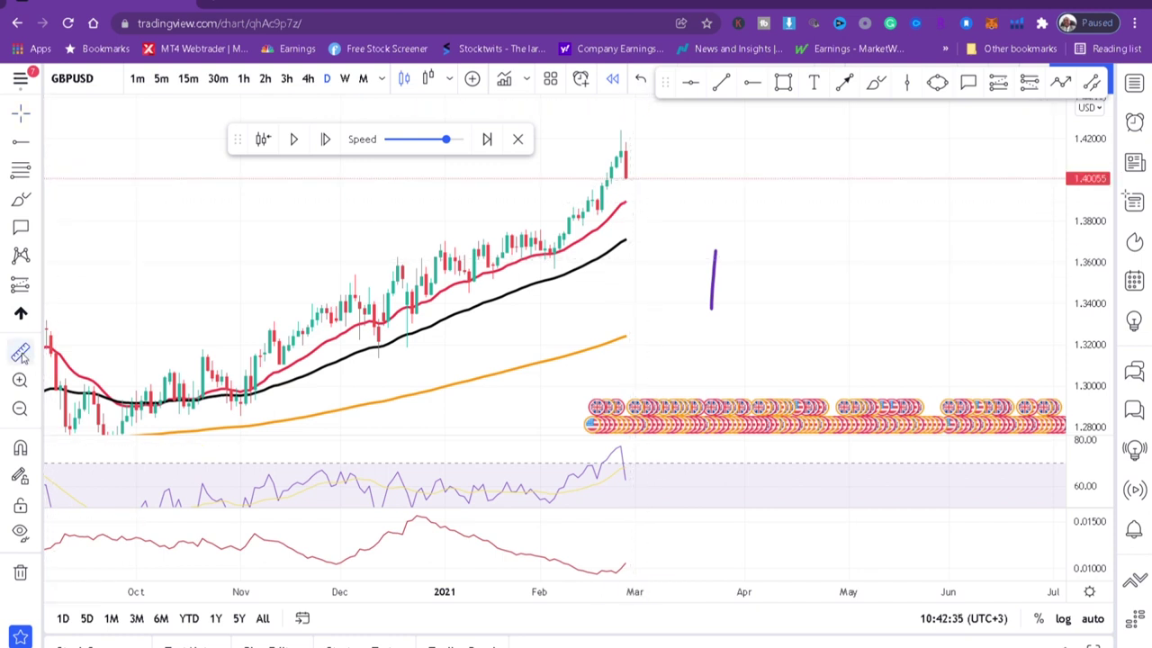
pyautogui.click(580, 195)
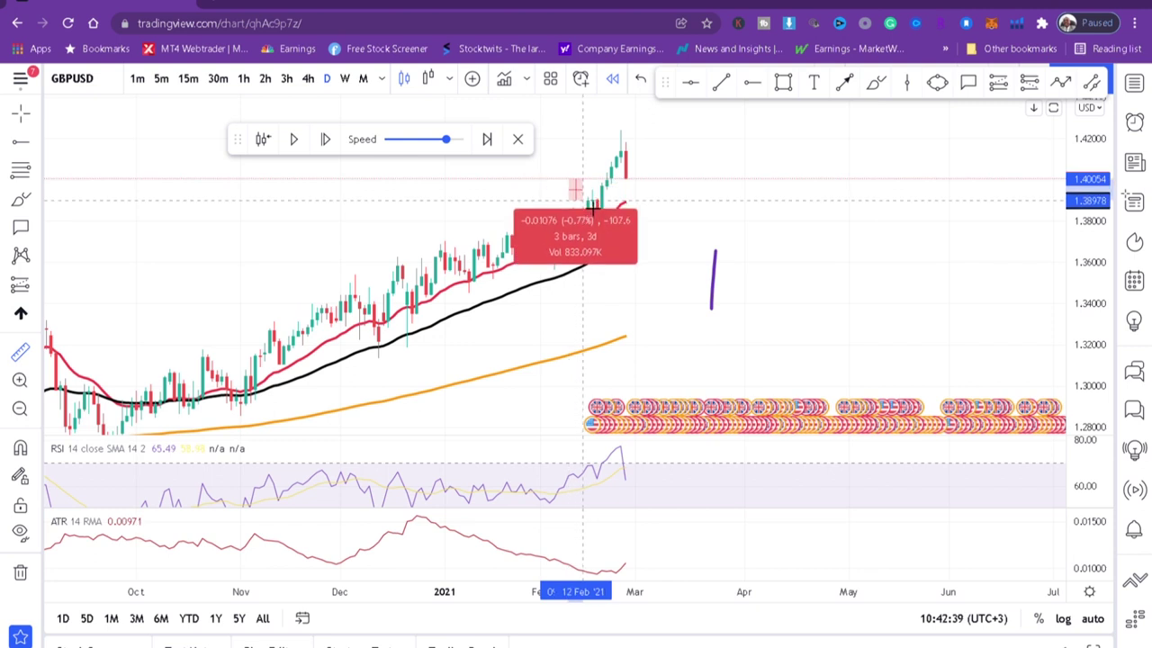
pyautogui.click(593, 199)
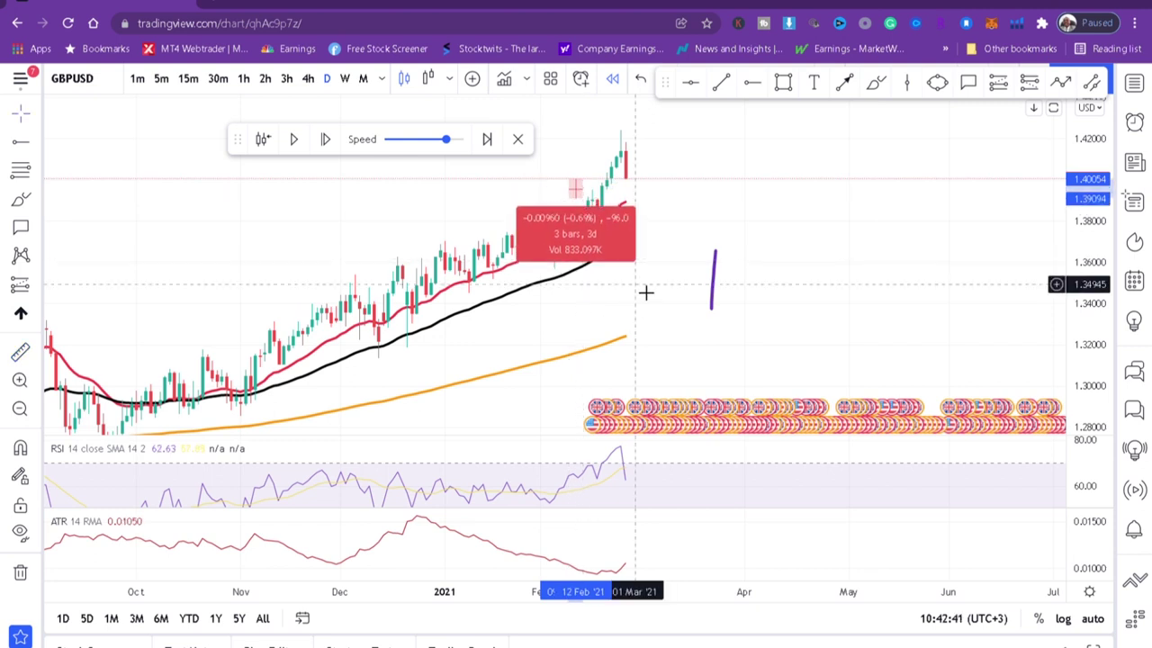
pyautogui.click(643, 220)
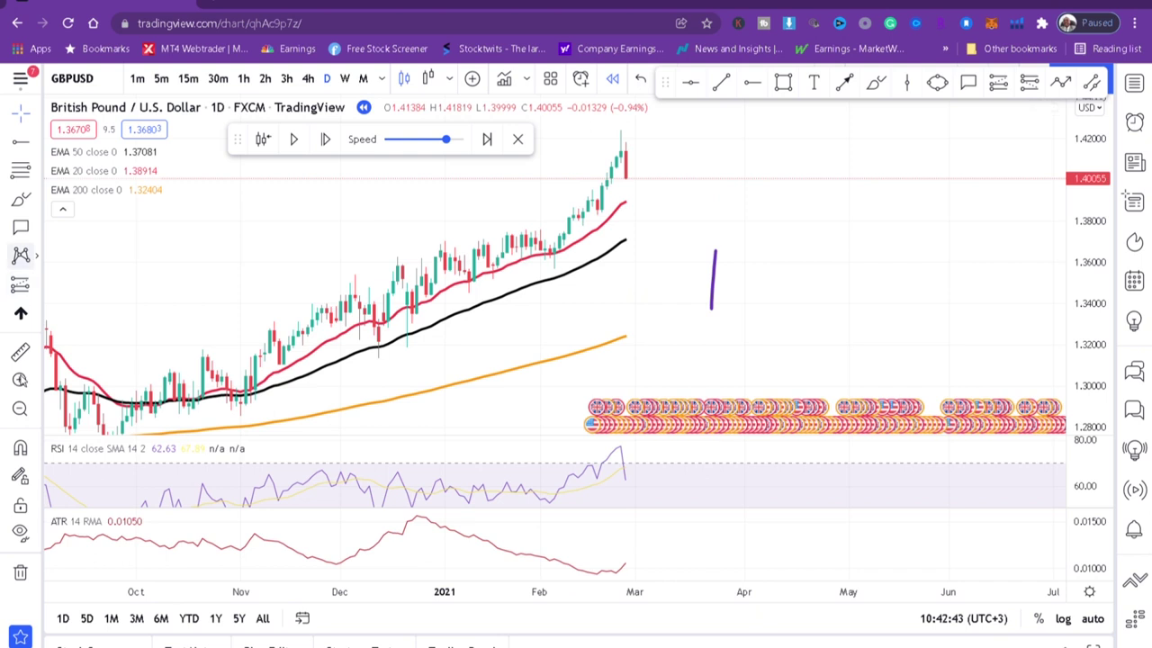
# Examine the February 2021 candles up close against the EMA 20 and EMA 50 lines.
pyautogui.click(20, 381)
pyautogui.moveTo(572, 129); pyautogui.dragTo(673, 243)
pyautogui.moveTo(683, 288); pyautogui.dragTo(686, 315)
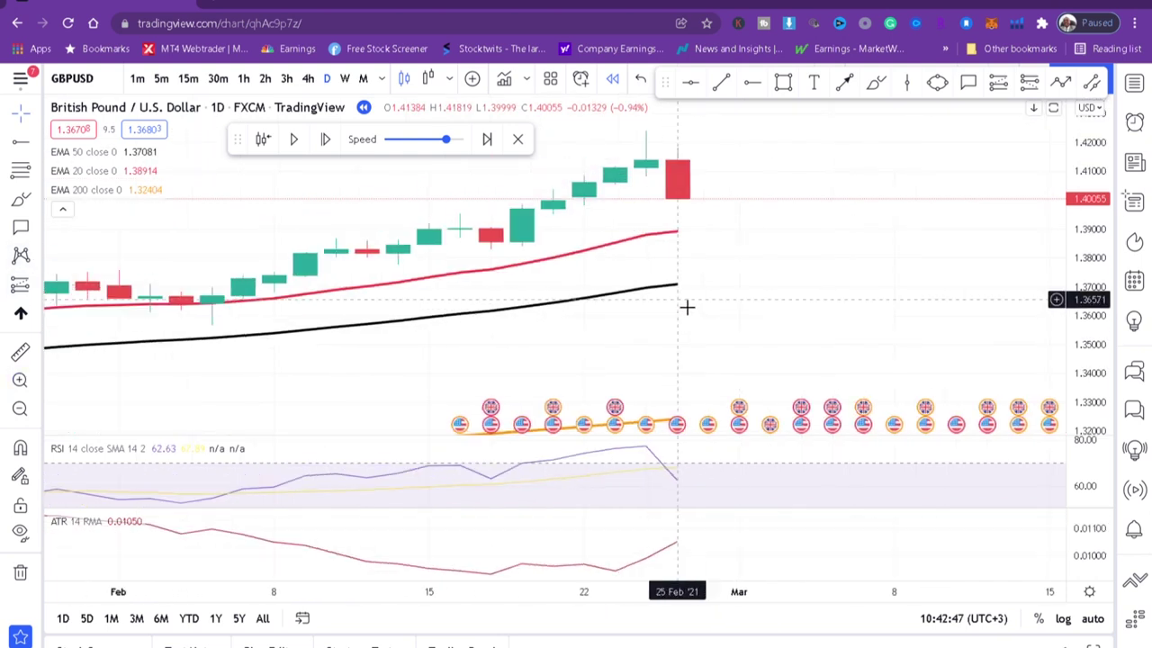
pyautogui.click(21, 410)
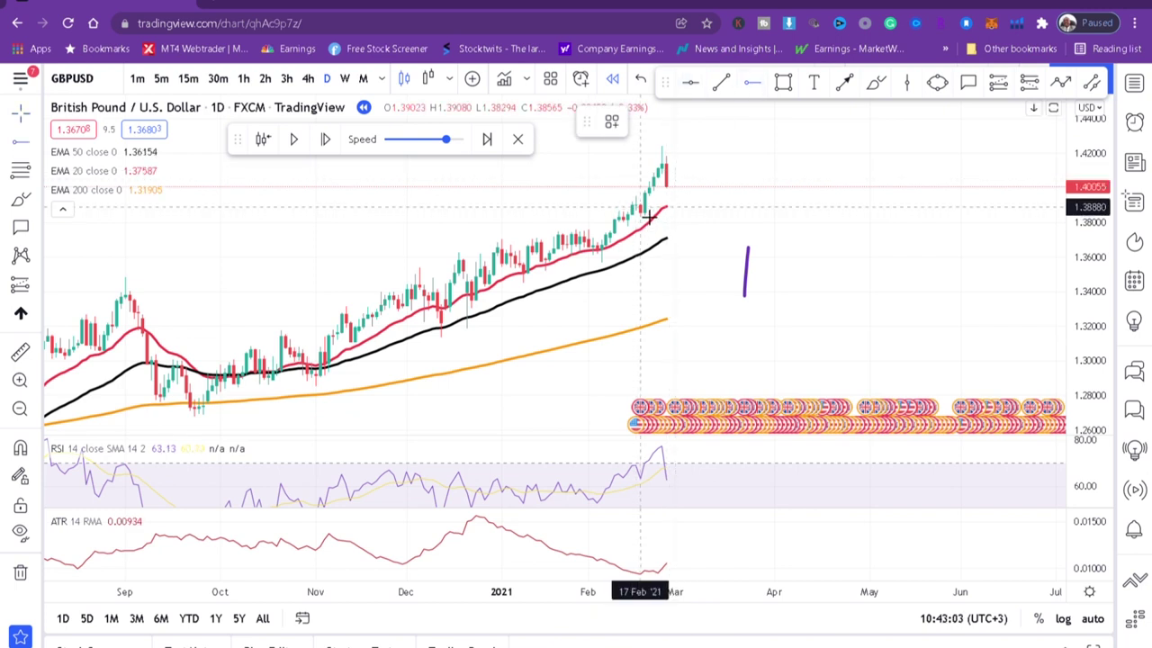
# Place a horizontal ray at the EMA 20 level near the mid-February candles and adjust it to 1.38916 from 15 Feb 2021.
pyautogui.click(648, 216)
pyautogui.moveTo(1072, 333); pyautogui.dragTo(1075, 221)
pyautogui.moveTo(786, 326); pyautogui.dragTo(772, 424)
pyautogui.moveTo(1089, 378); pyautogui.dragTo(1084, 303)
pyautogui.scroll(5, 754, 211)
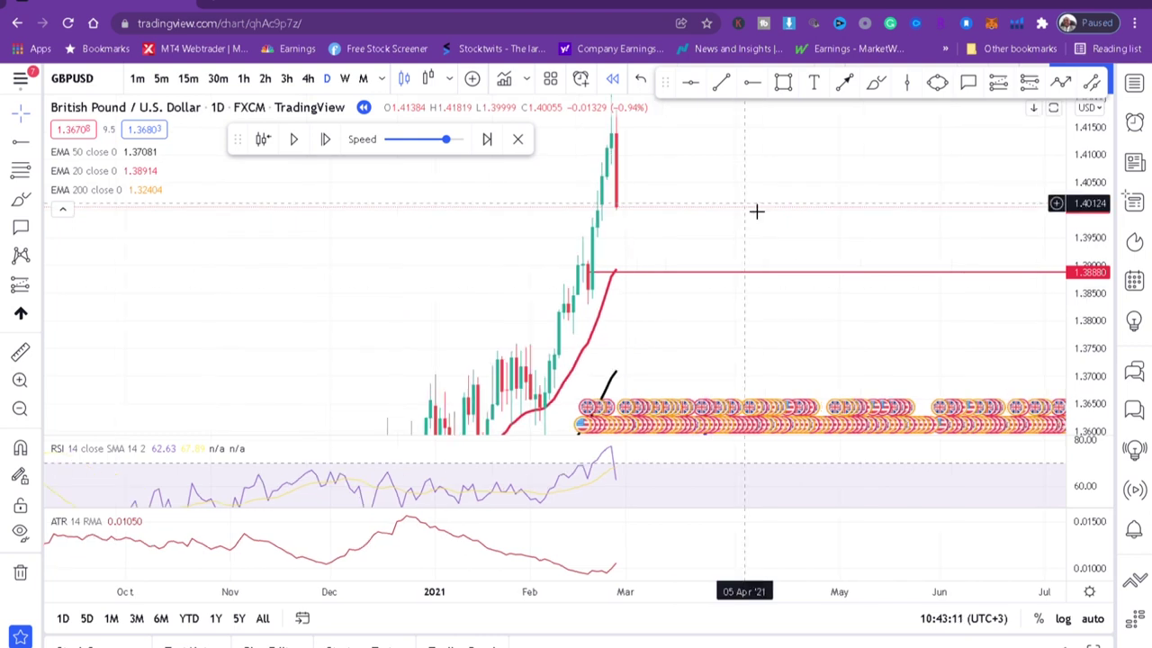
pyautogui.moveTo(592, 196); pyautogui.dragTo(712, 246)
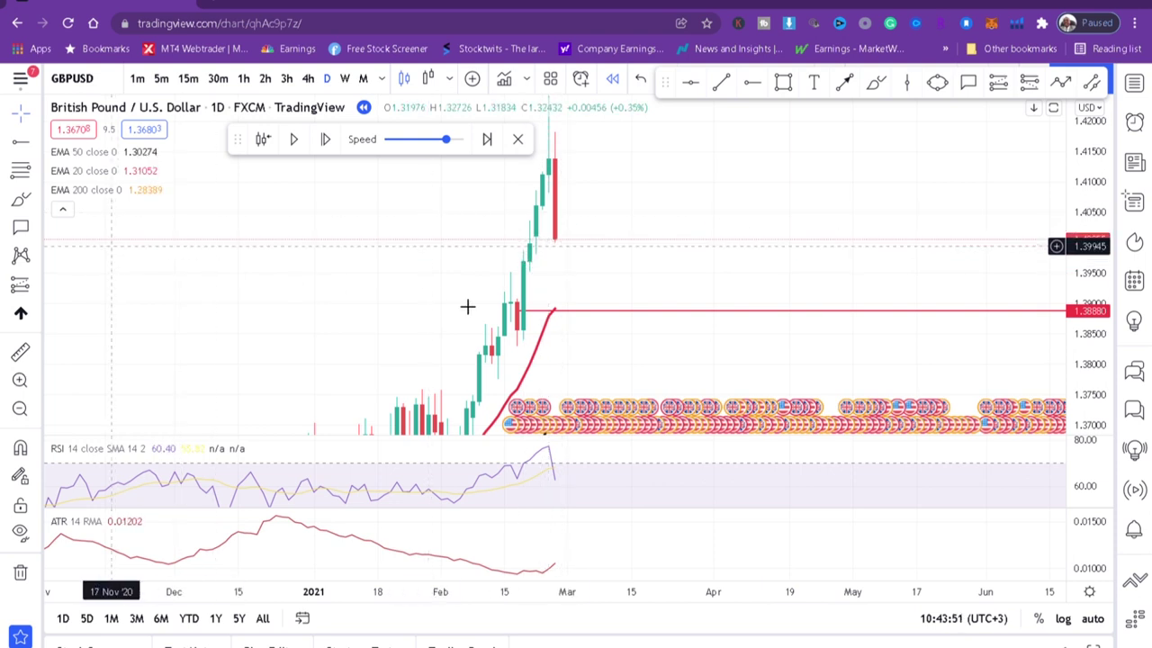
pyautogui.click(518, 309)
pyautogui.moveTo(518, 309); pyautogui.dragTo(506, 311)
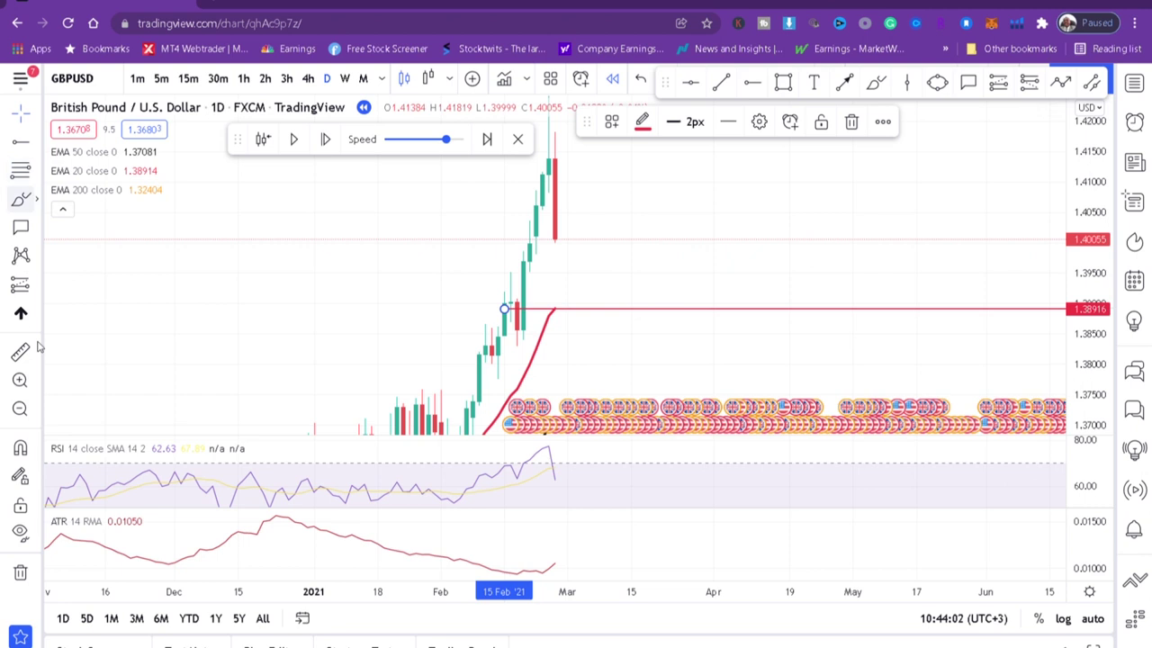
# Place a short position with its entry at 1.40102 on the 25 Feb 2021 candle and set its target to 1.38929 at the horizontal ray.
pyautogui.click(38, 286)
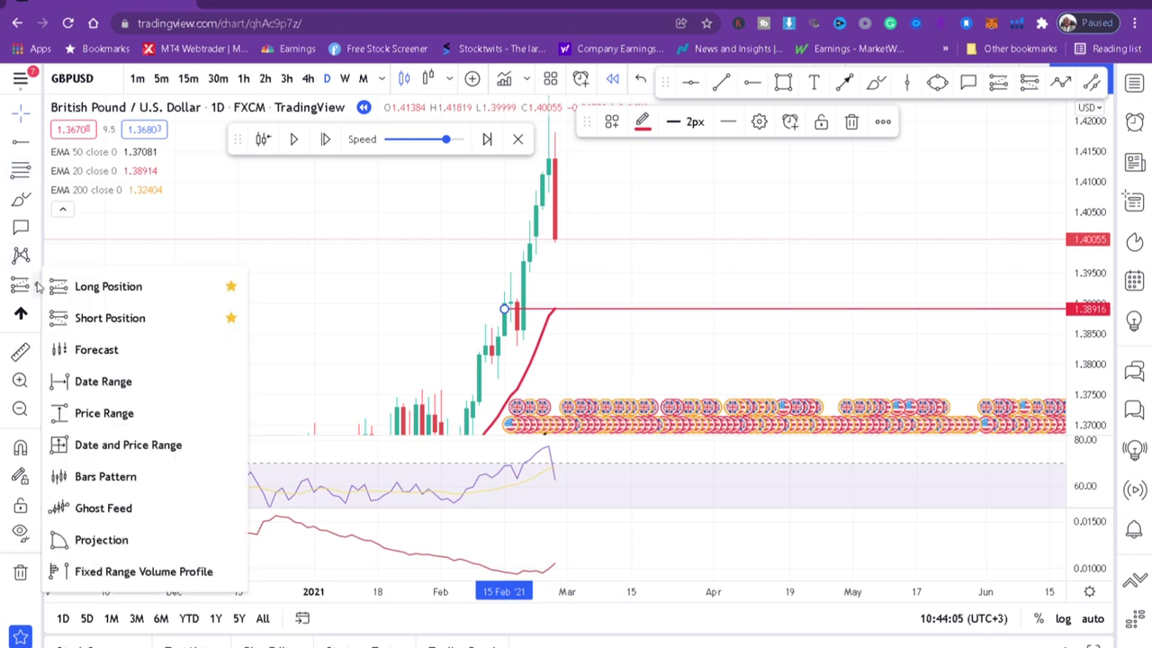
pyautogui.click(115, 322)
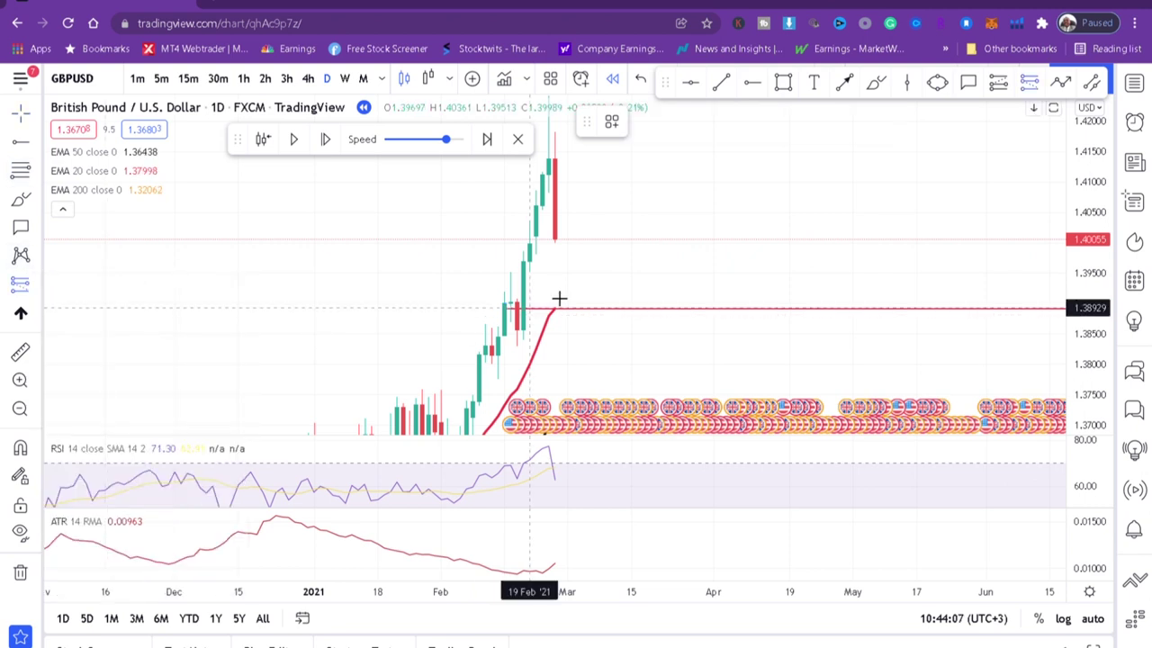
pyautogui.click(553, 244)
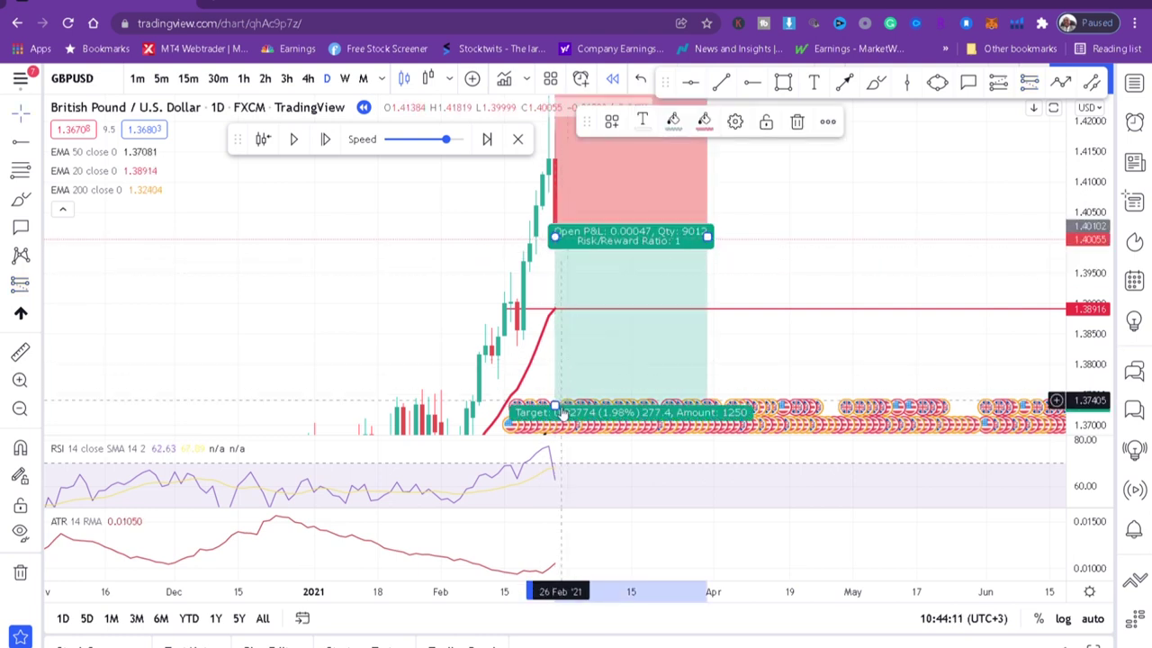
pyautogui.moveTo(555, 411); pyautogui.dragTo(559, 314)
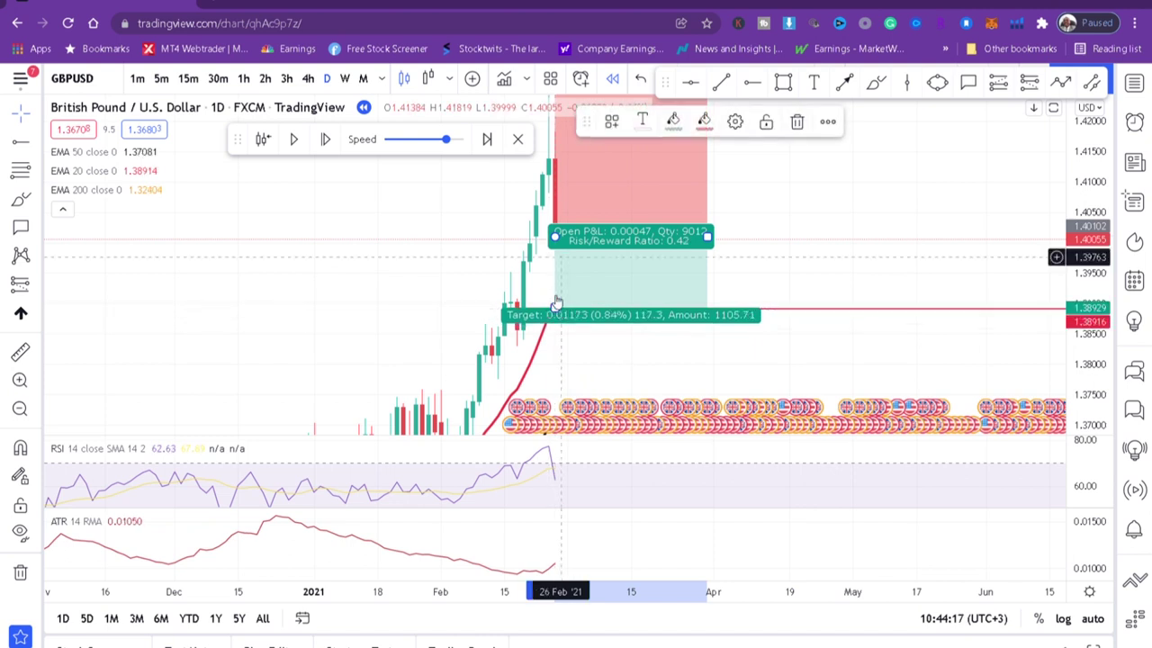
pyautogui.click(825, 274)
pyautogui.hotkey('shift', 'Right')
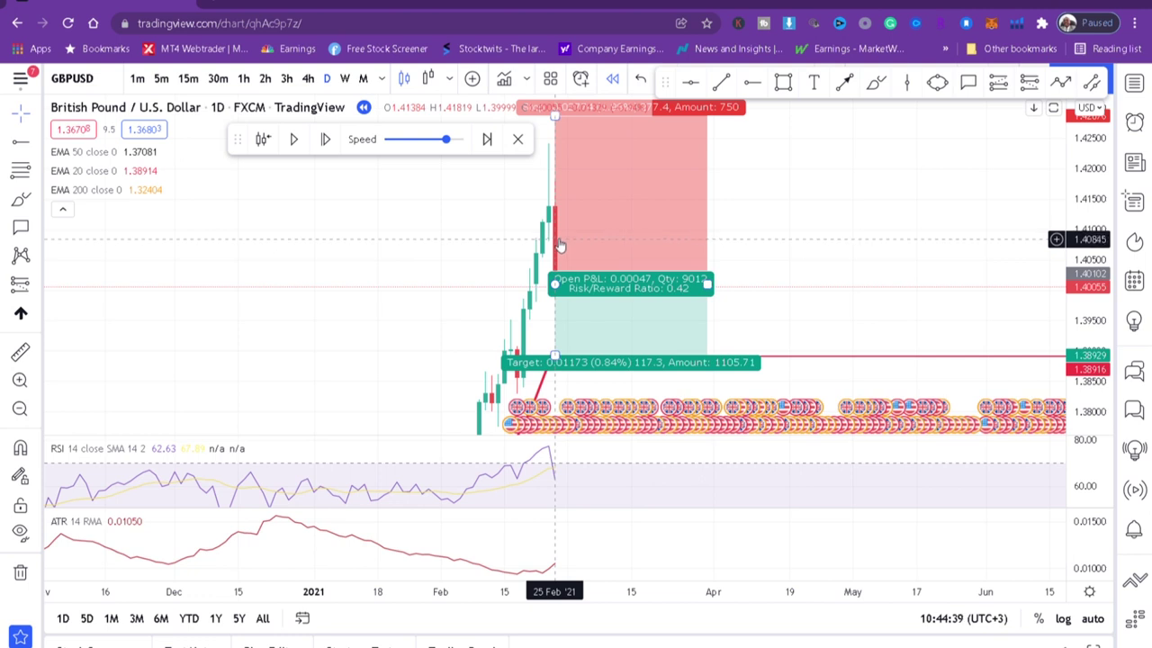
# Measure the price move across the rising candles just before the short entry, from about 16 Feb 2021, and clear the measurement.
pyautogui.moveTo(1093, 175); pyautogui.dragTo(1076, 265)
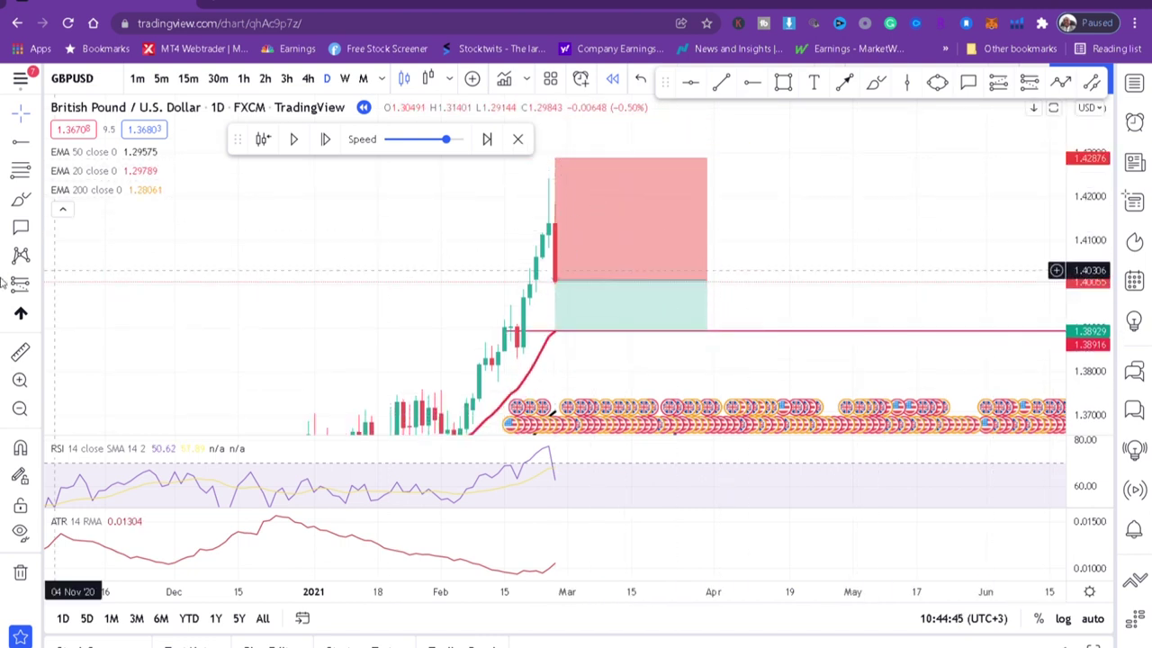
pyautogui.click(20, 352)
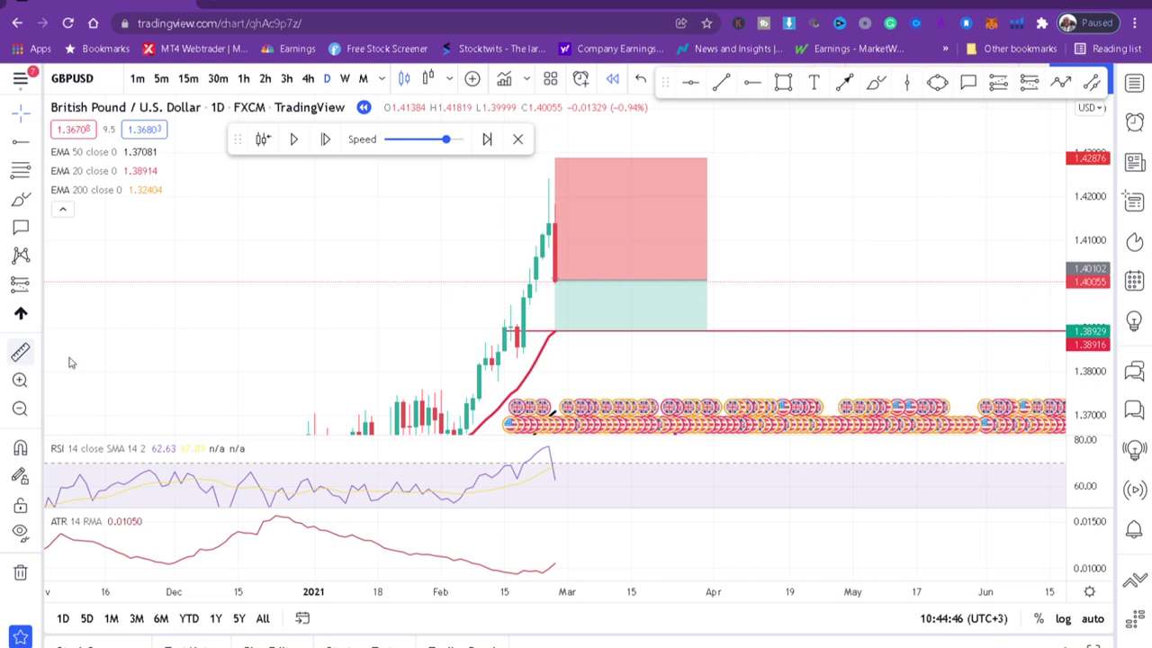
pyautogui.click(519, 291)
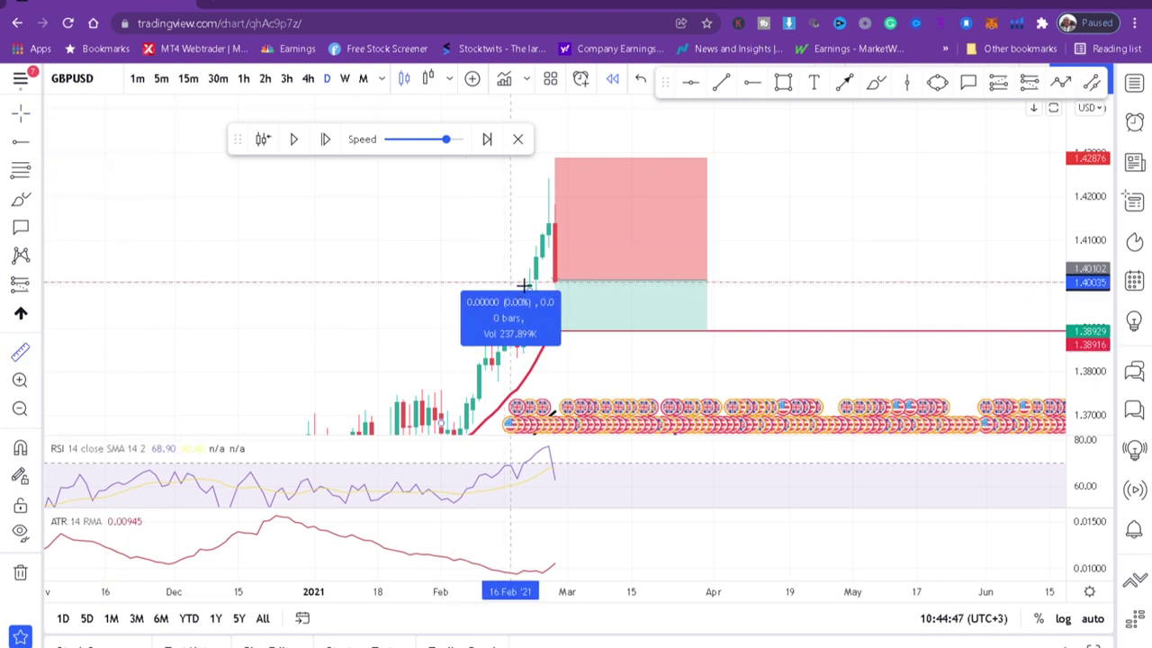
pyautogui.click(547, 241)
pyautogui.click(933, 177)
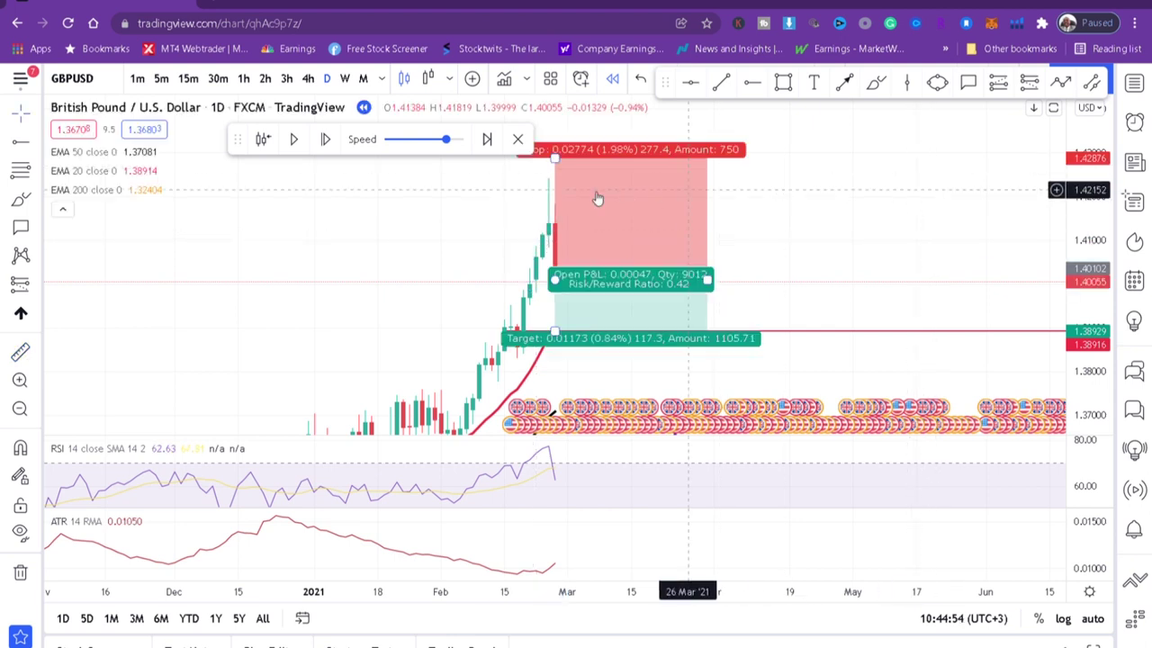
# Lower the short position's stop level to 1.41899, near the high of the 25 Feb 2021 entry candle.
pyautogui.moveTo(558, 160); pyautogui.dragTo(552, 206)
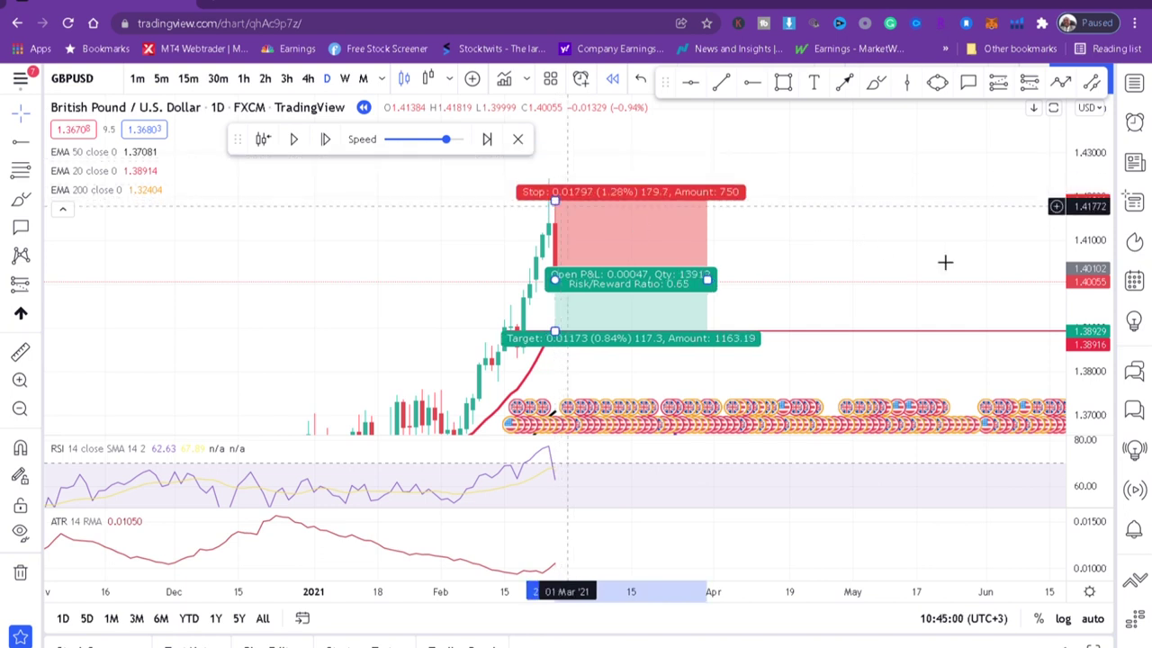
pyautogui.click(633, 349)
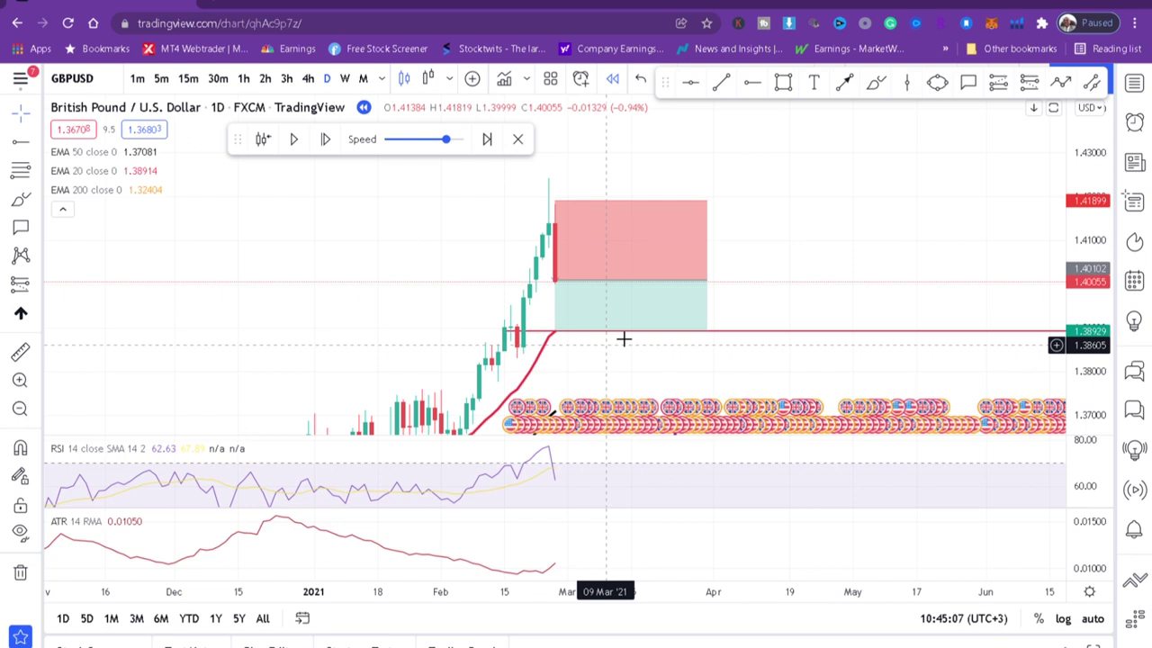
# Play the bar replay a few daily candles past 25 Feb 2021 into early March and pause it.
pyautogui.moveTo(621, 335)
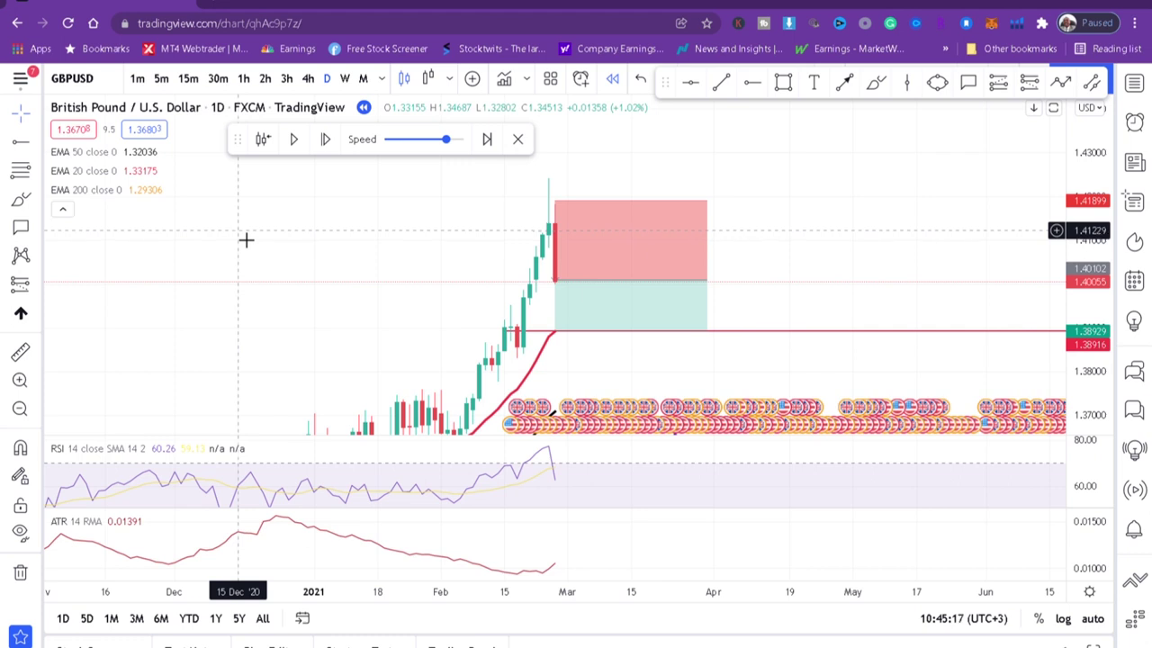
pyautogui.click(294, 142)
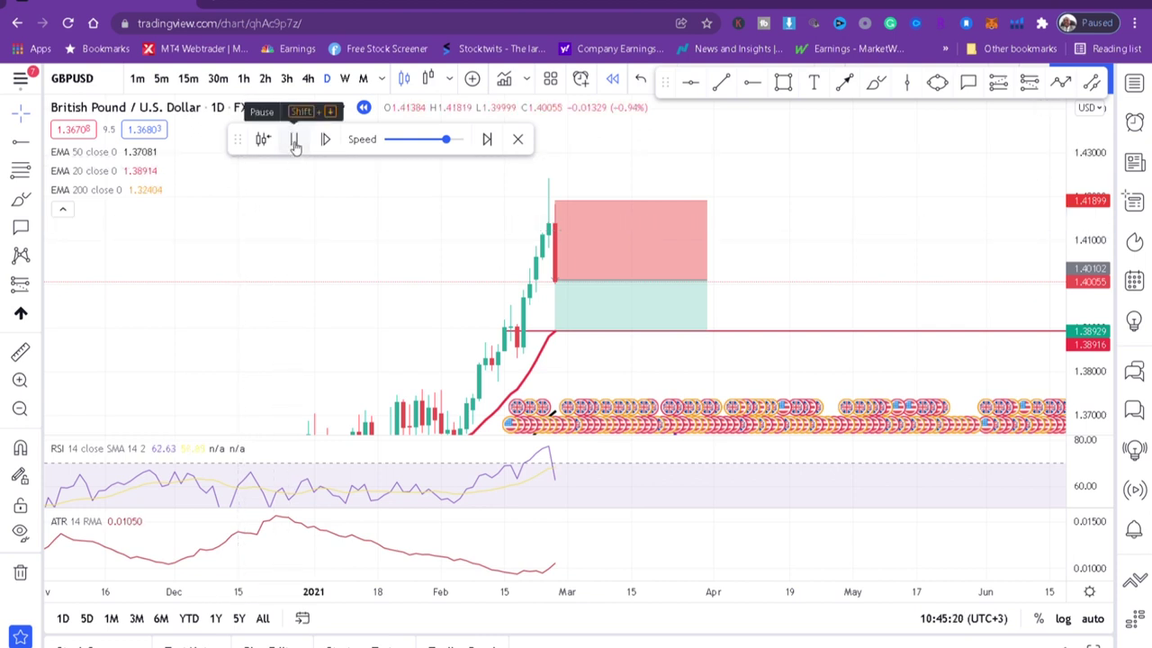
pyautogui.click(294, 142)
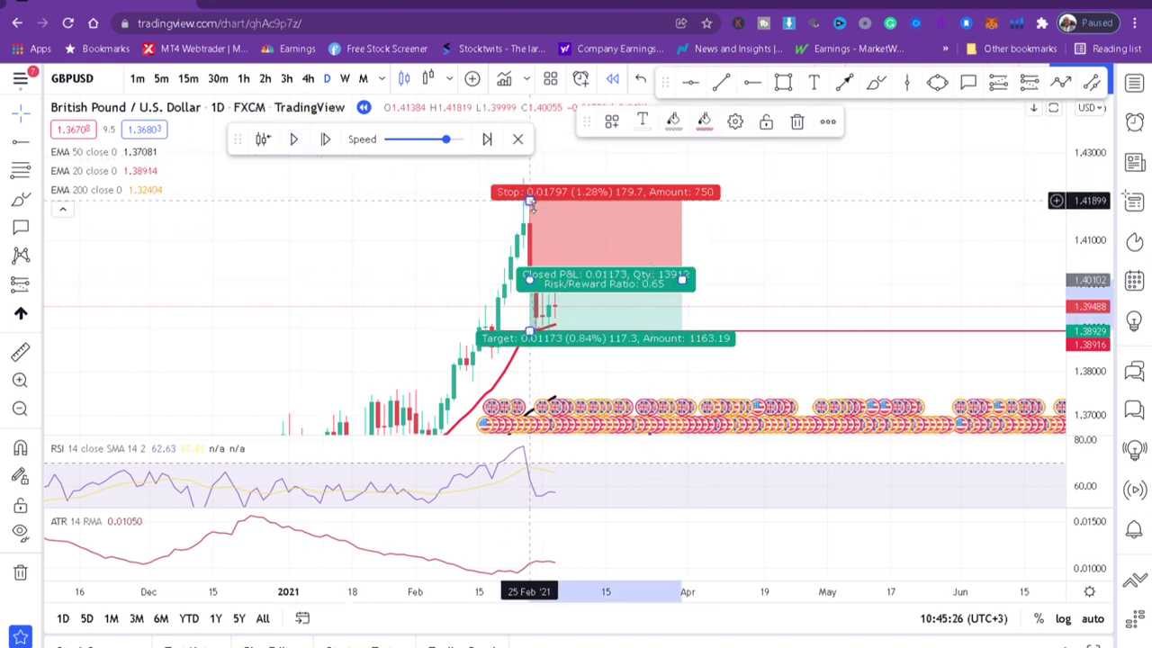
# Tighten the short position's stop level to 1.41627 and inspect the trade's risk/reward figures.
pyautogui.moveTo(531, 200)
pyautogui.mouseDown()
pyautogui.moveTo(544, 135)
pyautogui.moveTo(520, 234)
pyautogui.moveTo(527, 212)
pyautogui.mouseUp()
pyautogui.click(868, 286)
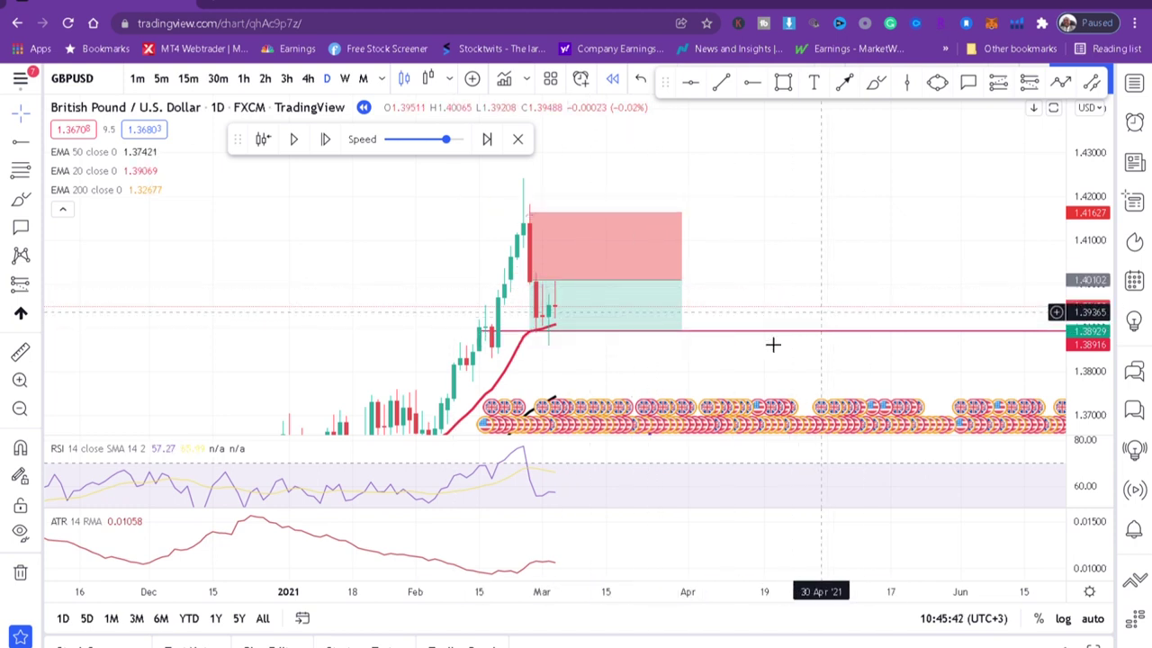
pyautogui.moveTo(874, 296); pyautogui.dragTo(882, 231)
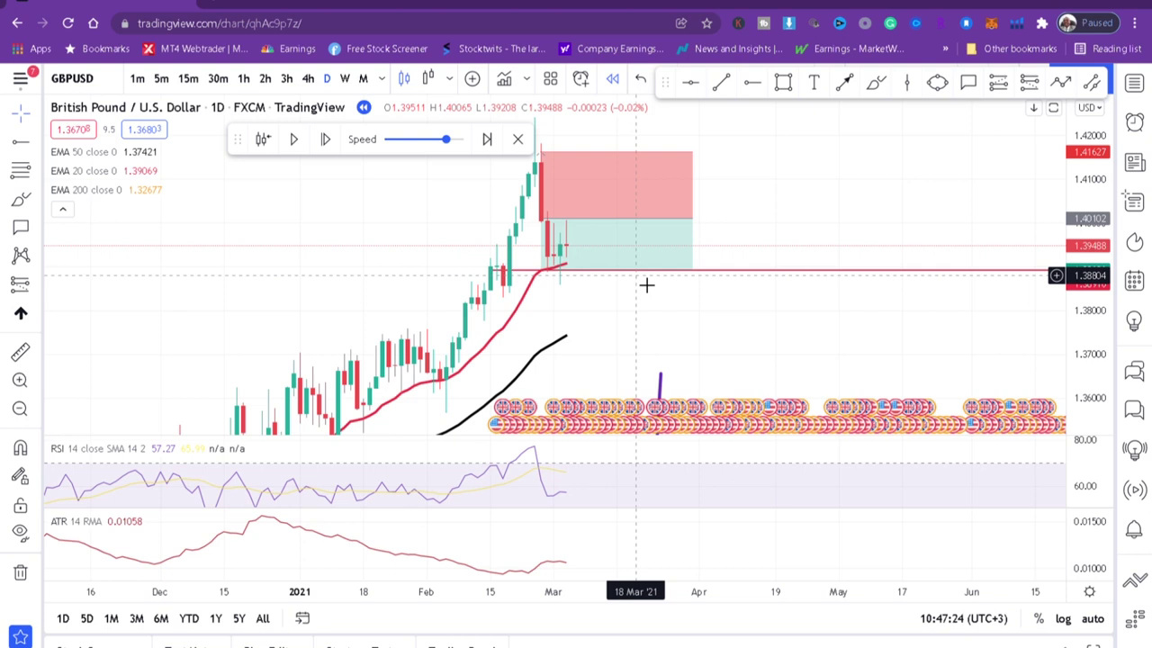
pyautogui.click(678, 249)
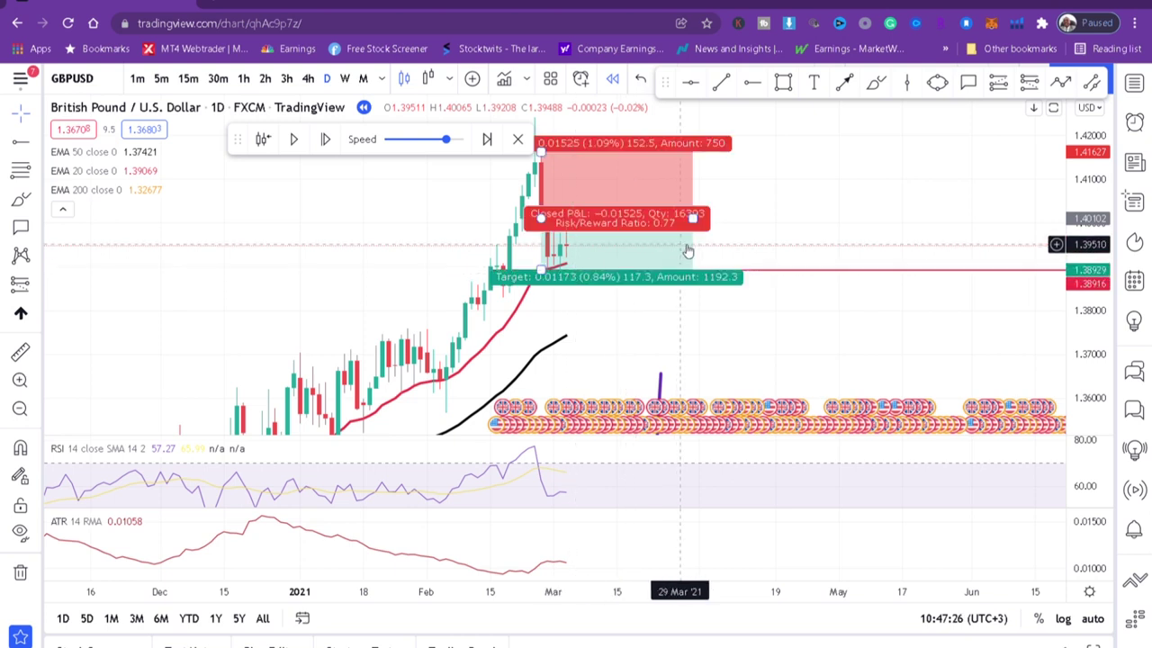